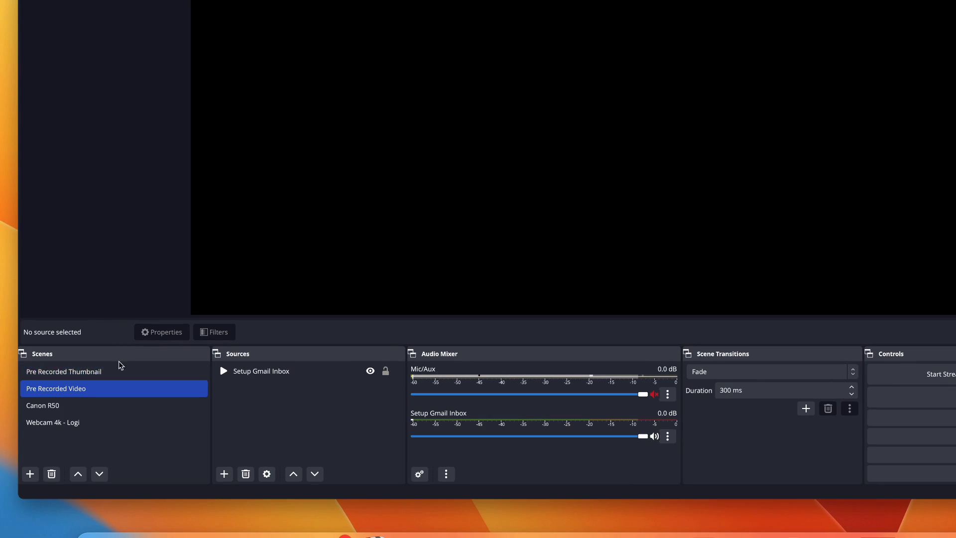
Preview the contents of the Pre Recorded Thumbnail and Pre Recorded Video scenes, ending on Pre Recorded Thumbnail
left_click(110, 372)
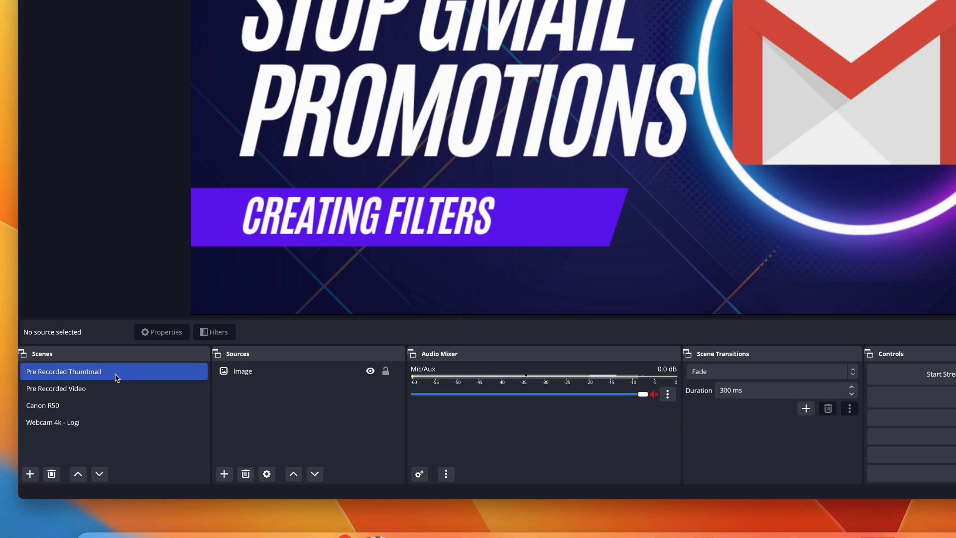
left_click(99, 391, "shift")
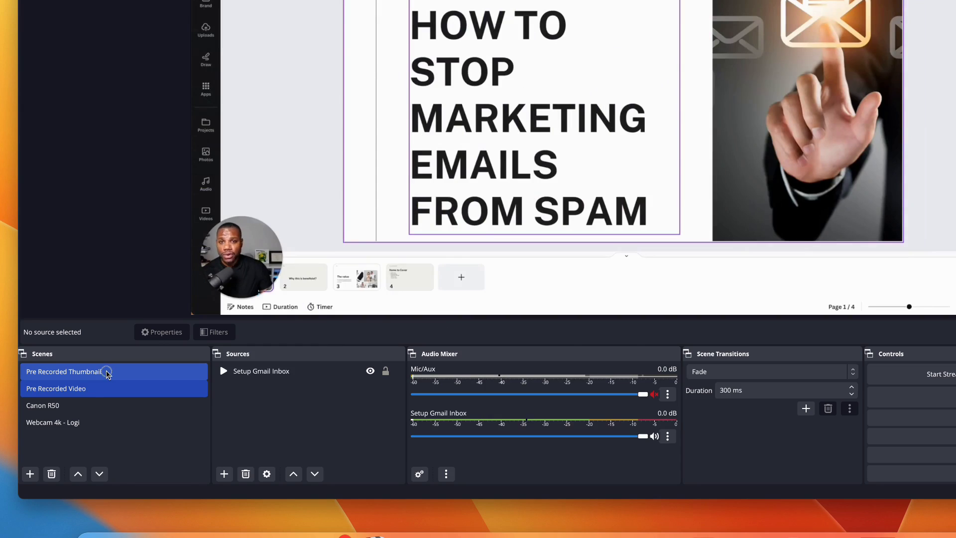
left_click(108, 375)
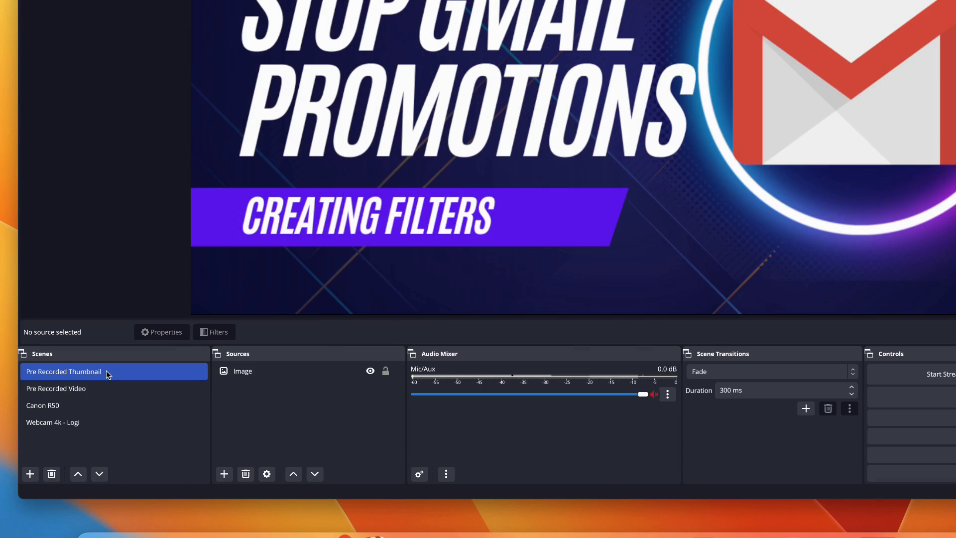
left_click(160, 386, "shift")
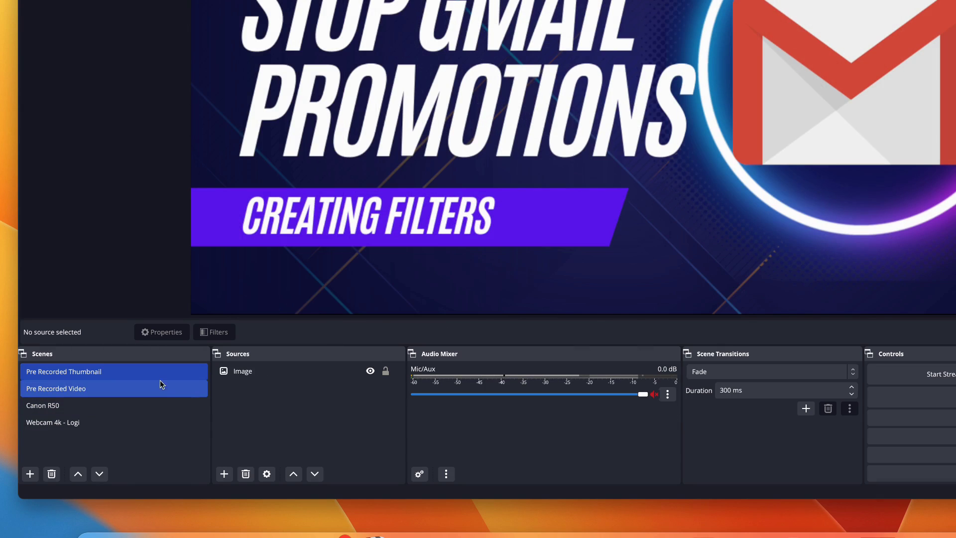
left_click(139, 372)
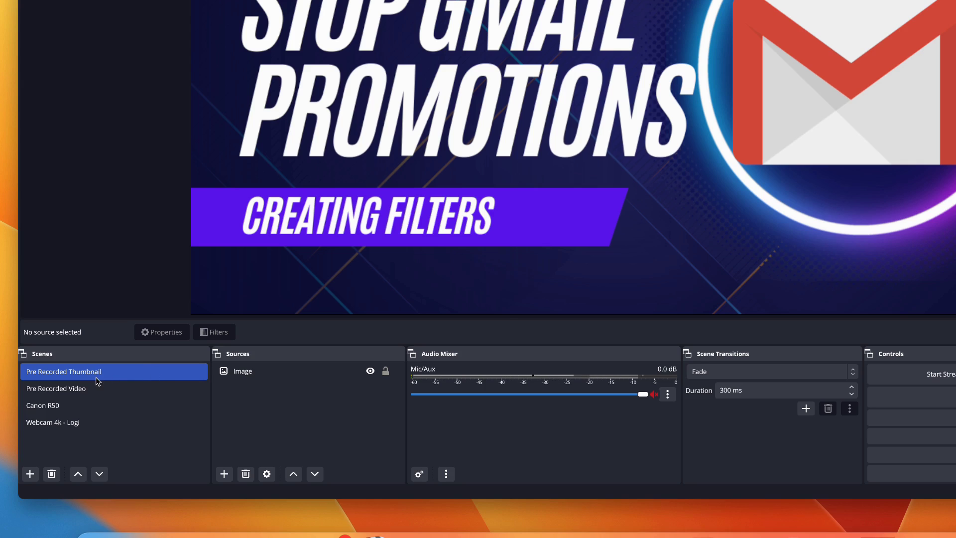
Create a new scene named "Pre Recorded Test"
left_click(31, 474)
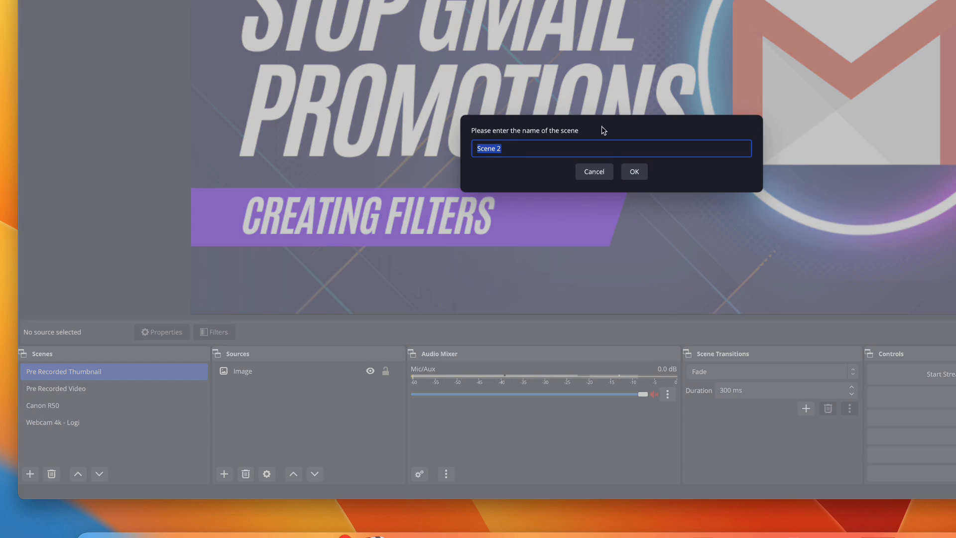
type("Pre")
type("Recorded Test")
left_click(638, 174)
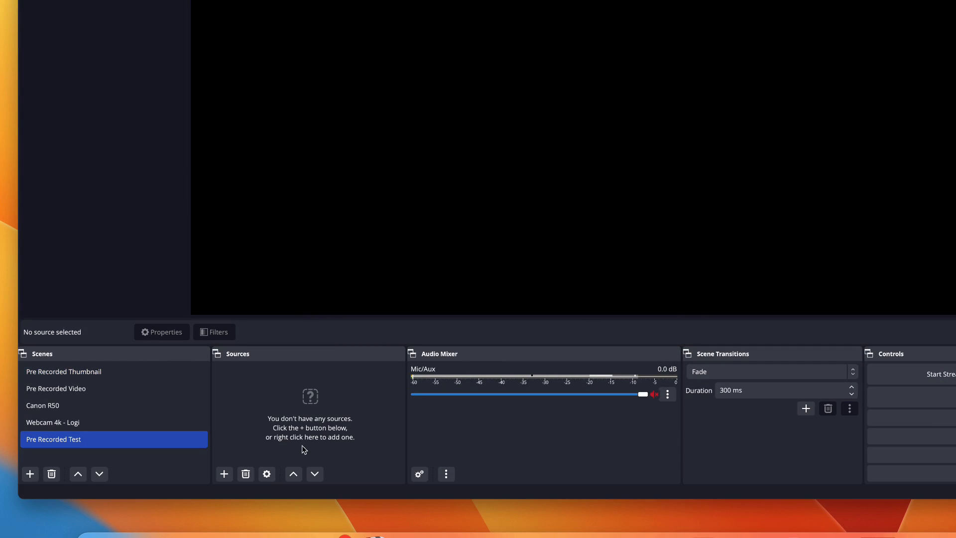
left_click(225, 474)
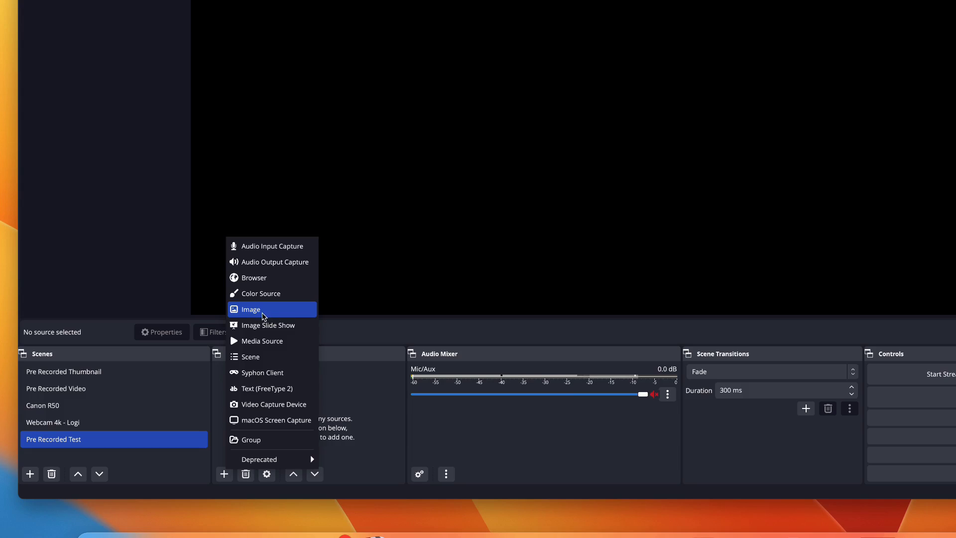
left_click(273, 317)
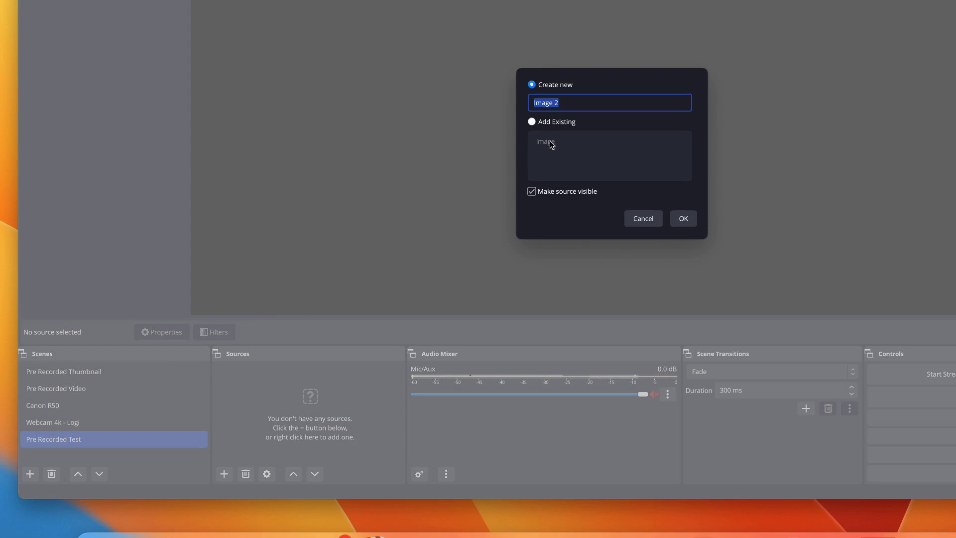
left_click(532, 122)
left_click(548, 142)
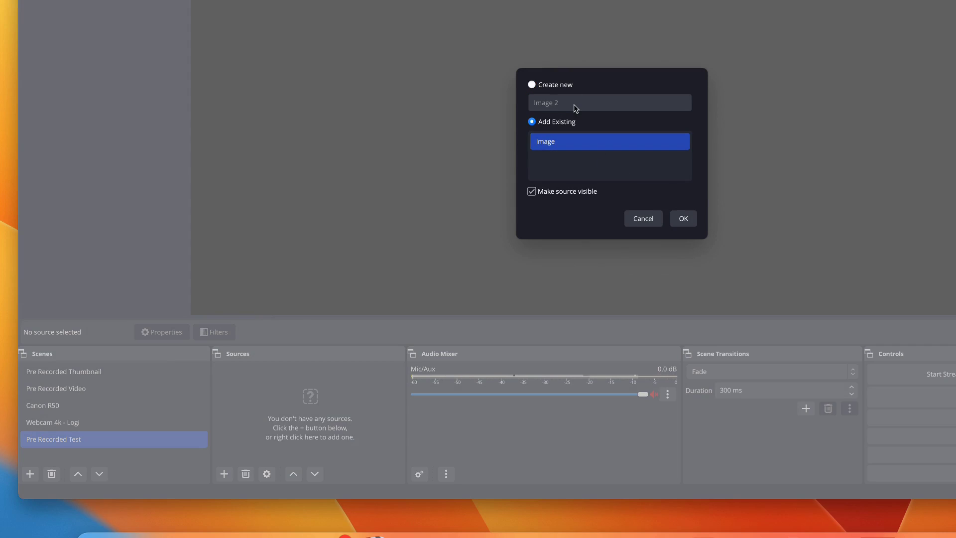
left_click(532, 85)
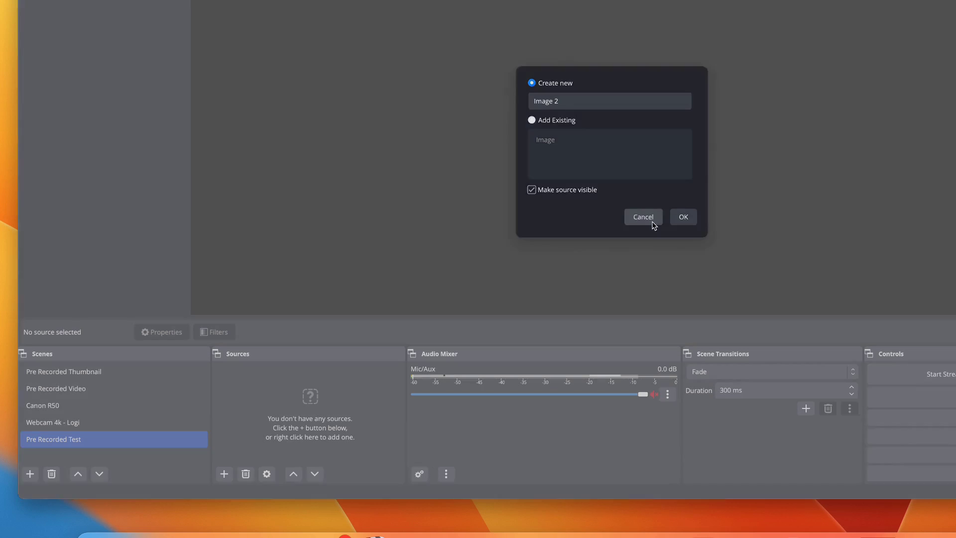
left_click(643, 217)
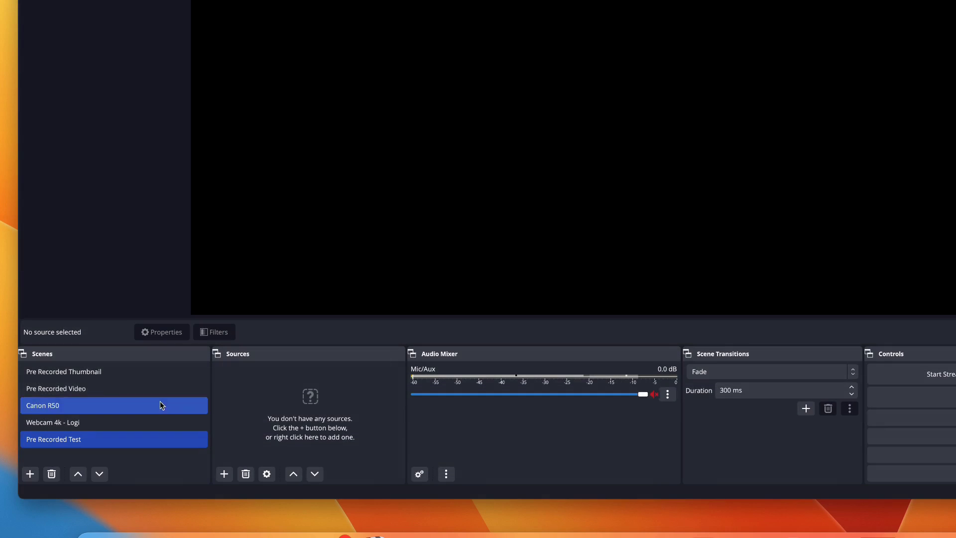
Remove the Pre Recorded Test scene
left_click(52, 475)
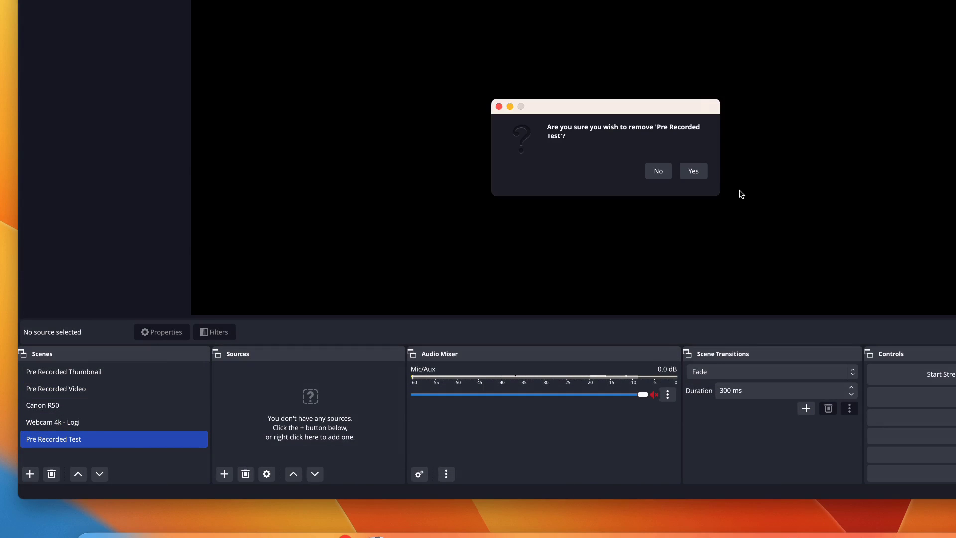
left_click(690, 171)
Switch between the Pre Recorded Video and Pre Recorded Thumbnail scenes, ending on Pre Recorded Video
left_click(82, 389)
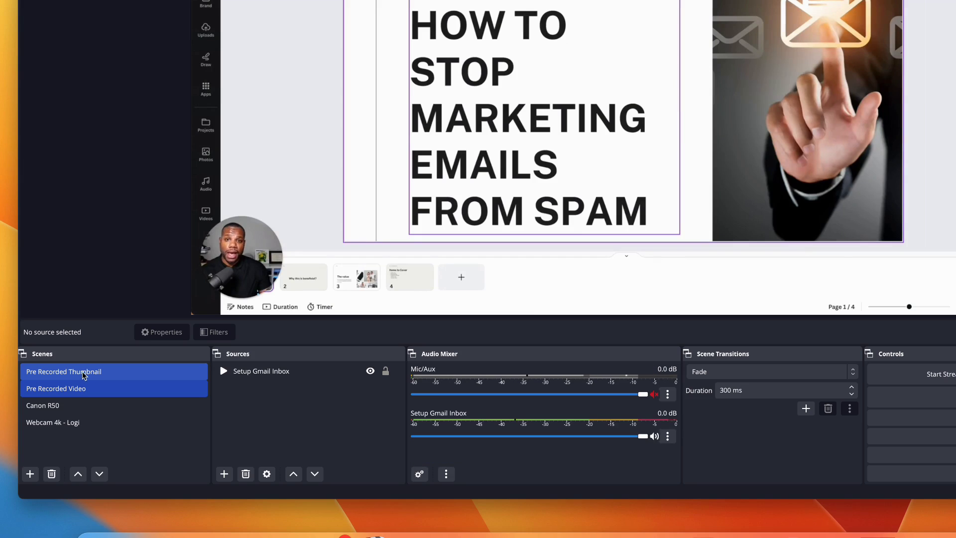
left_click(82, 377)
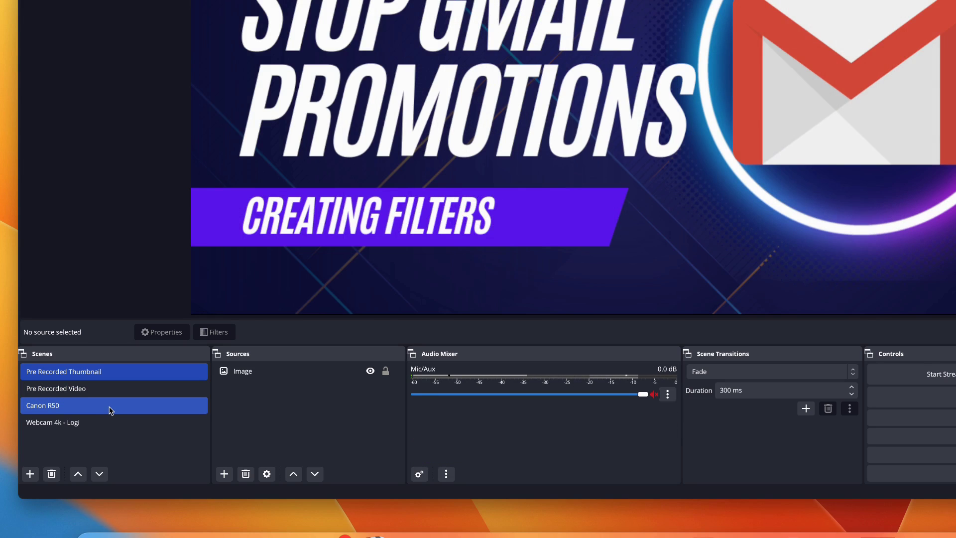
left_click(112, 389)
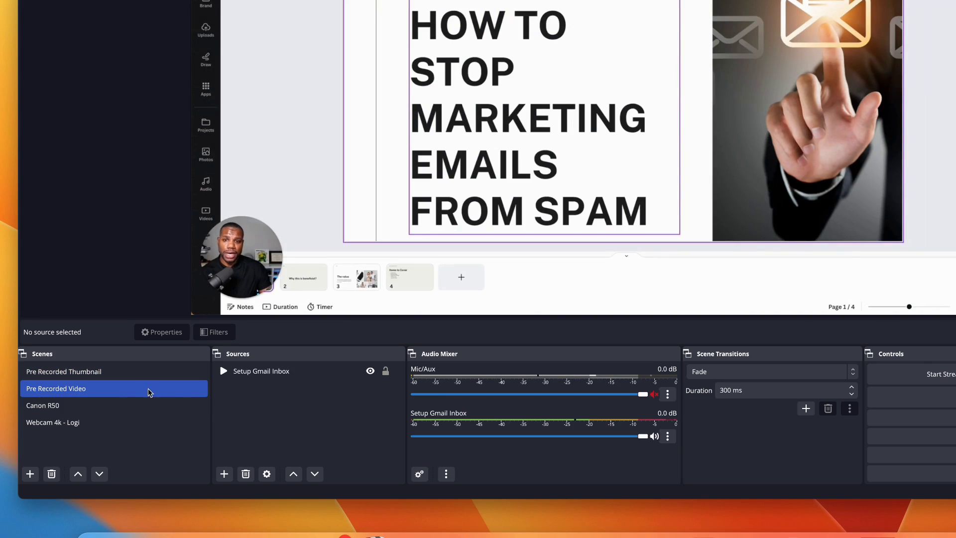
Create a new scene named "Pre Recorded 2"
left_click(30, 474)
type("P")
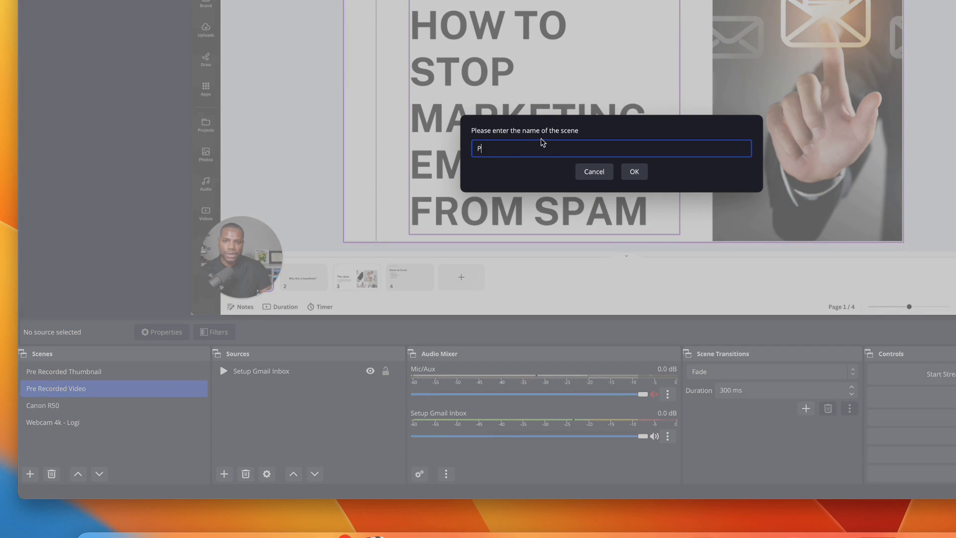
type("re Recorded")
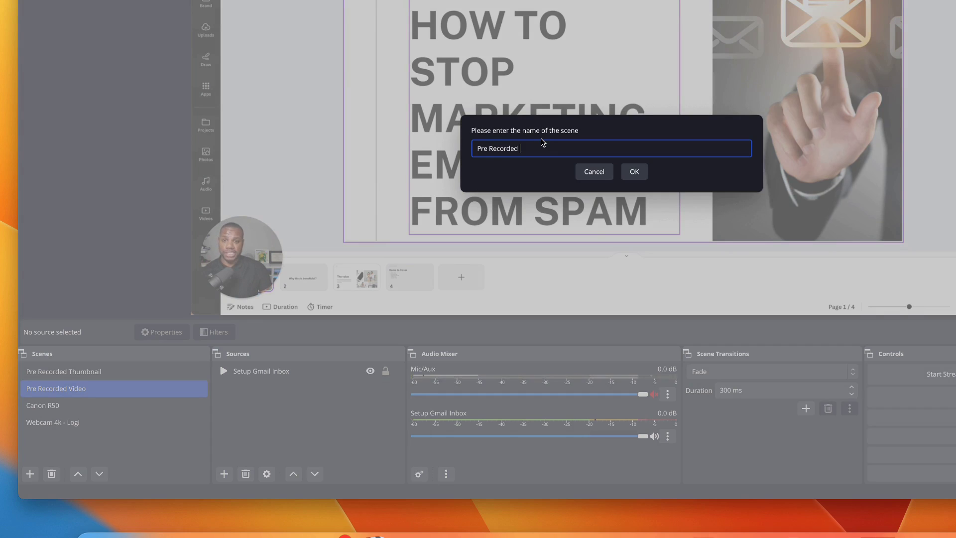
type(" 2")
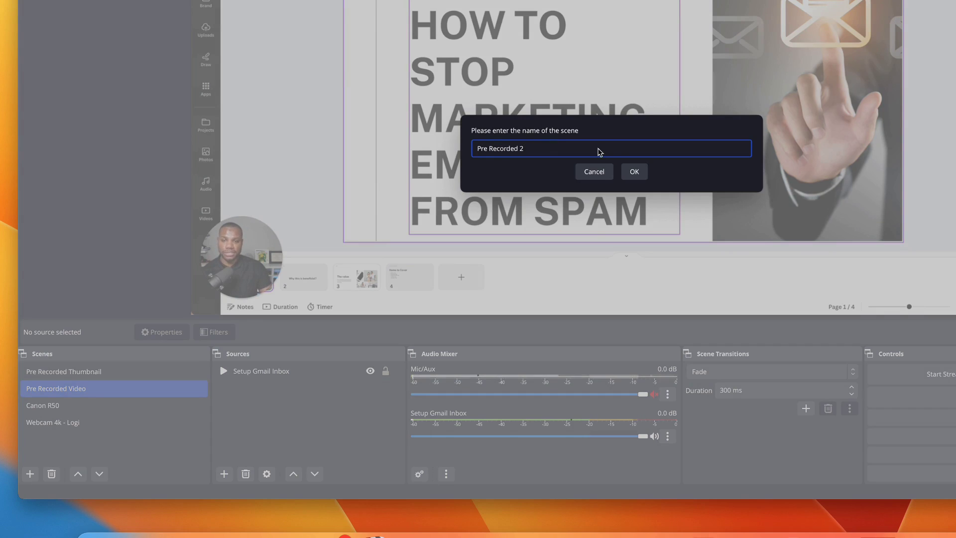
left_click(630, 172)
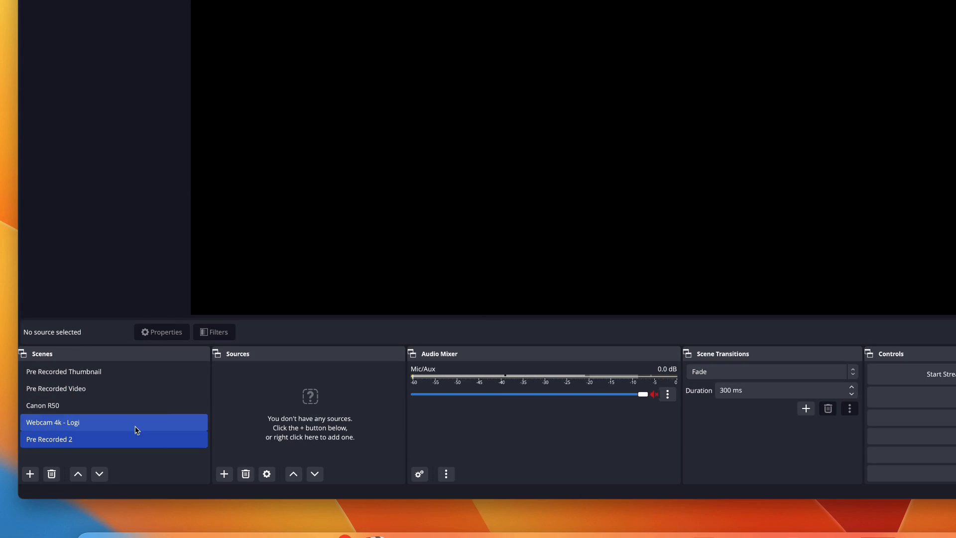
Add a new media source to the Pre Recorded 2 scene and load a local video file from Downloads
left_click(225, 475)
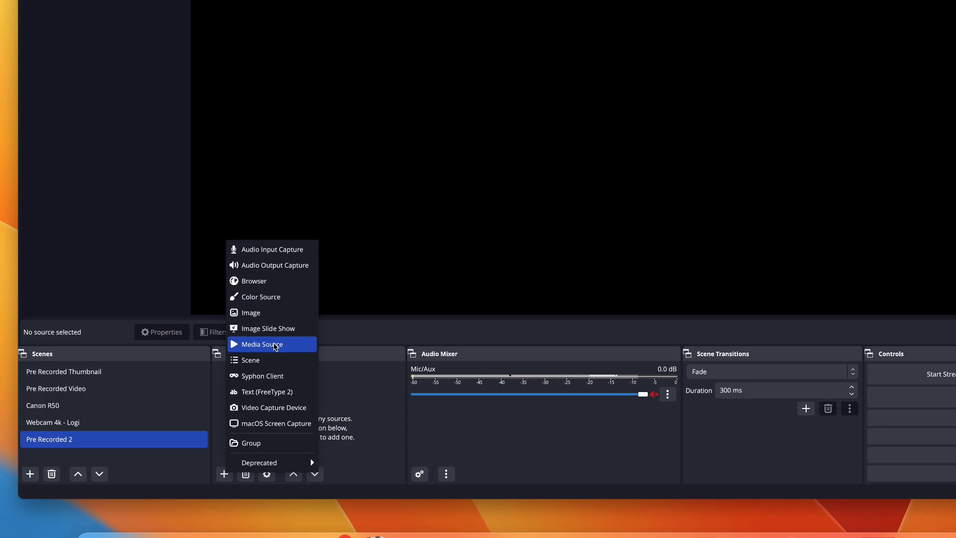
left_click(276, 344)
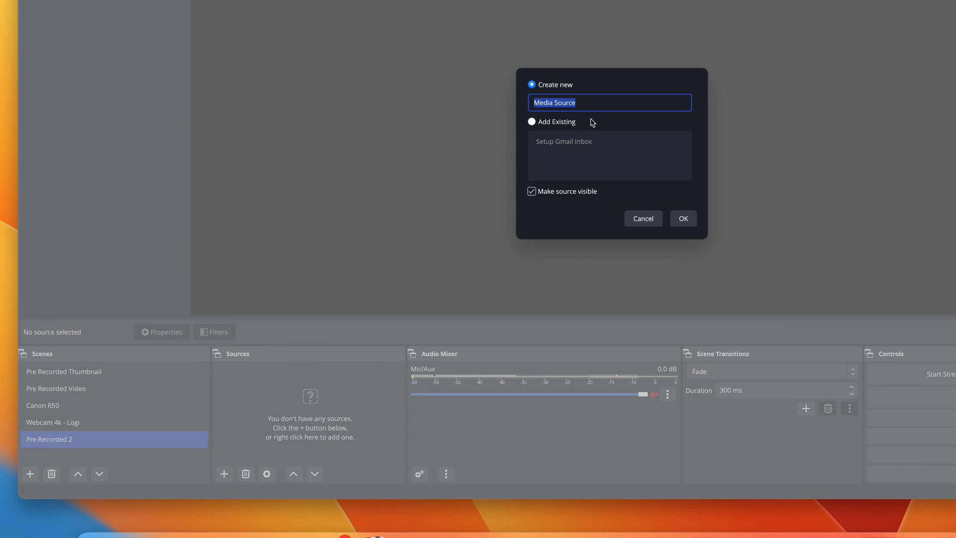
left_click(685, 222)
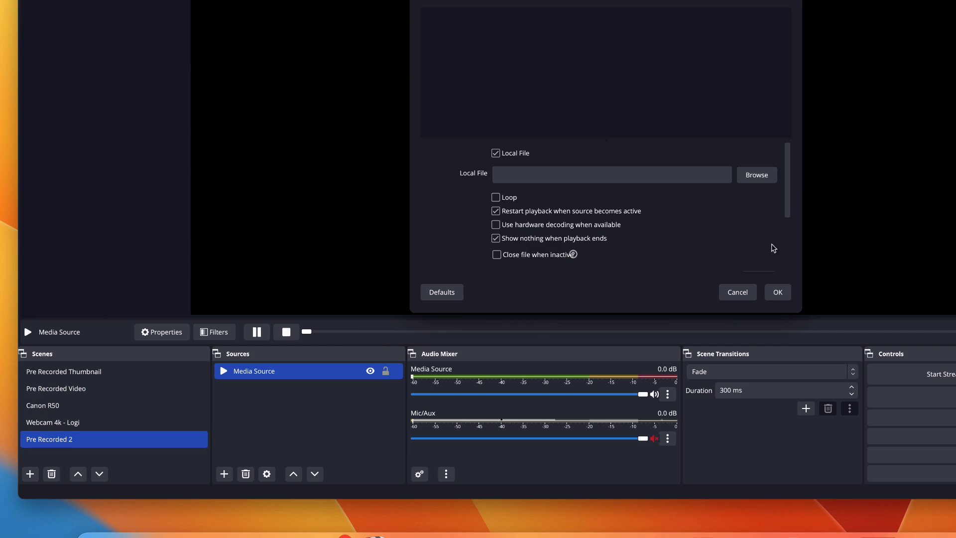
left_click(757, 180)
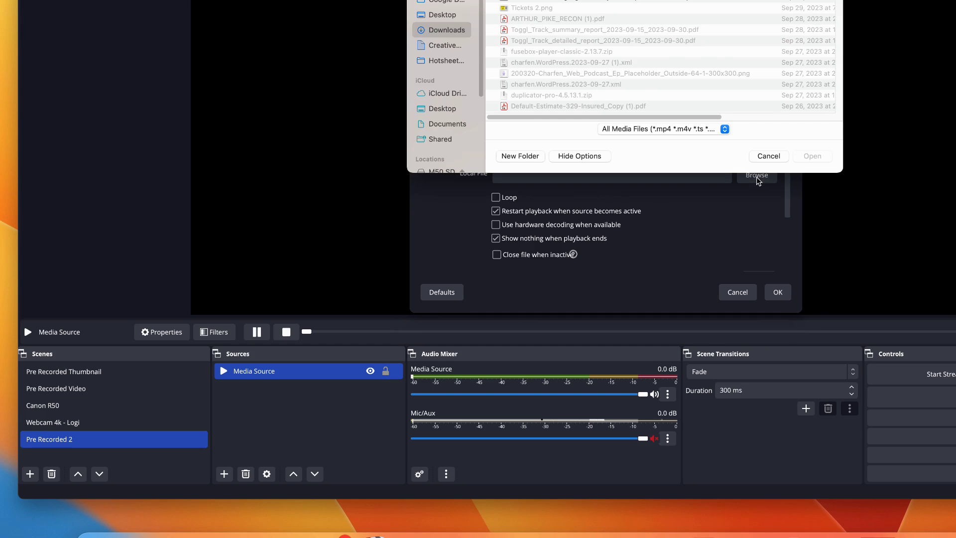
left_click(635, 1)
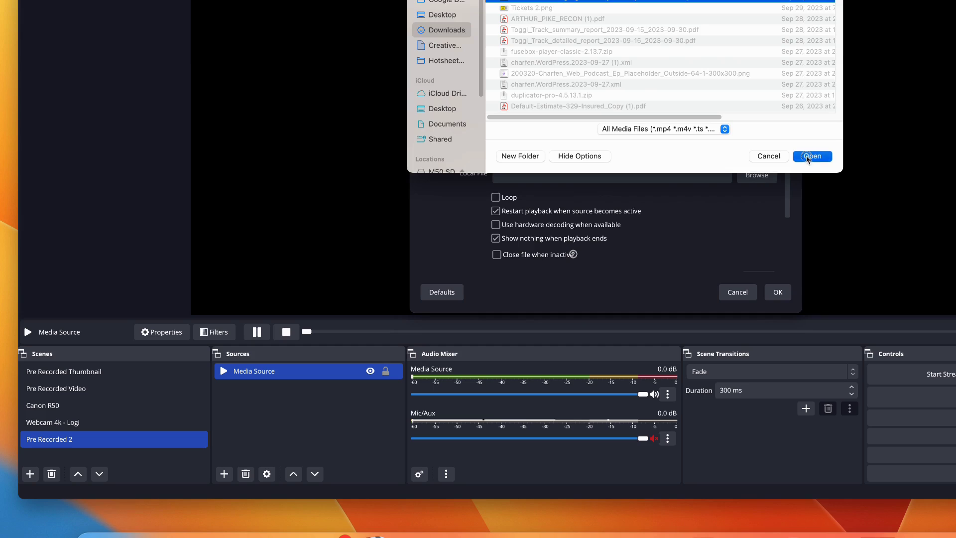
left_click(808, 157)
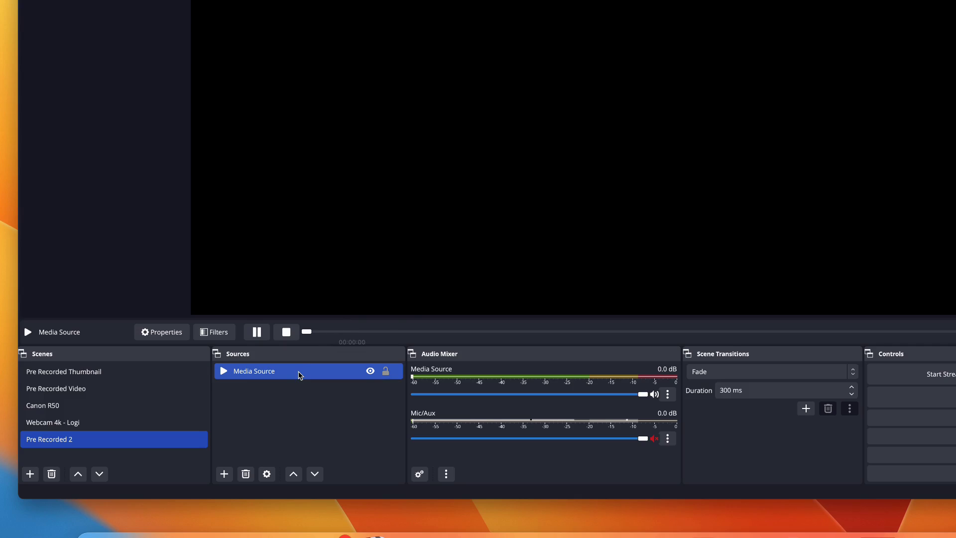
View the media source's available actions and preview the Pre Recorded Video and Pre Recorded Thumbnail scenes, ending on Pre Recorded Video
right_click(301, 375)
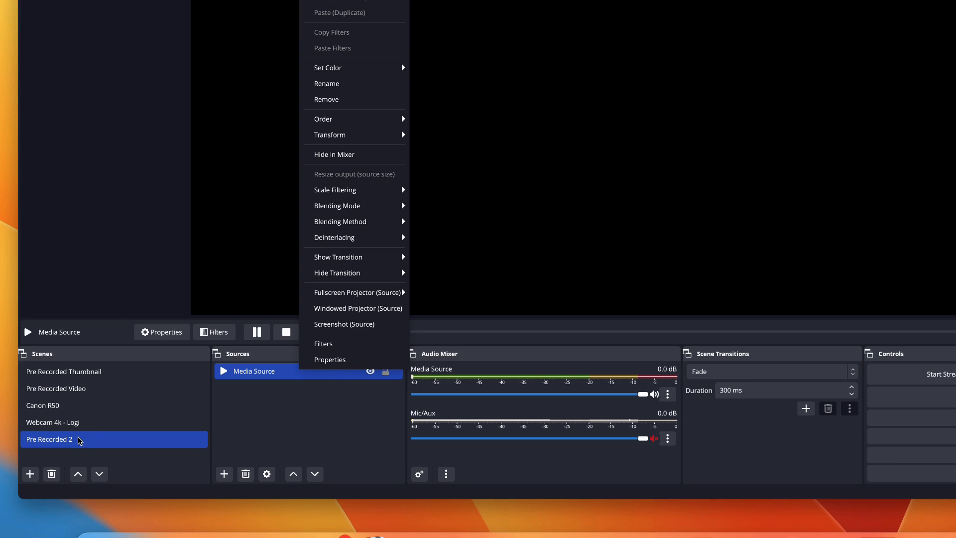
left_click(72, 386)
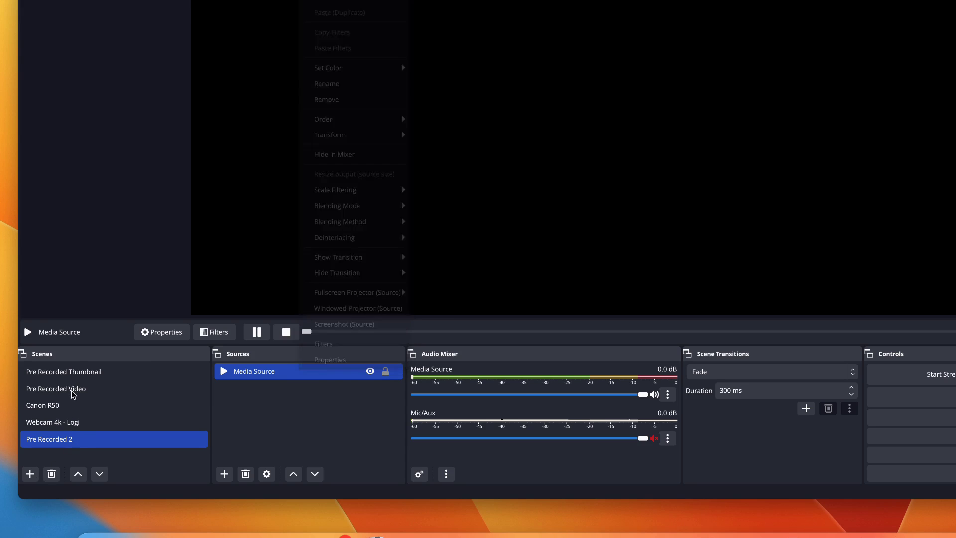
left_click(71, 387)
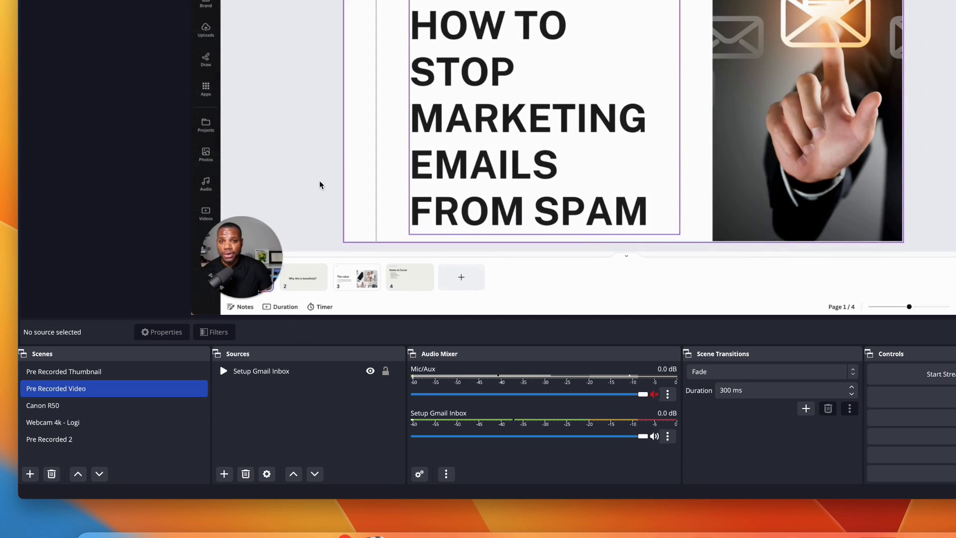
left_click(100, 373)
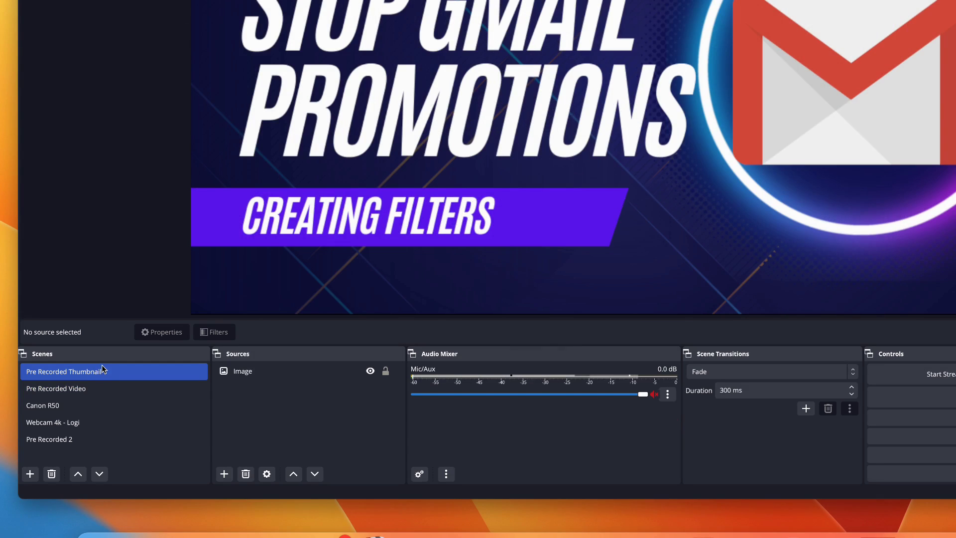
left_click(103, 388)
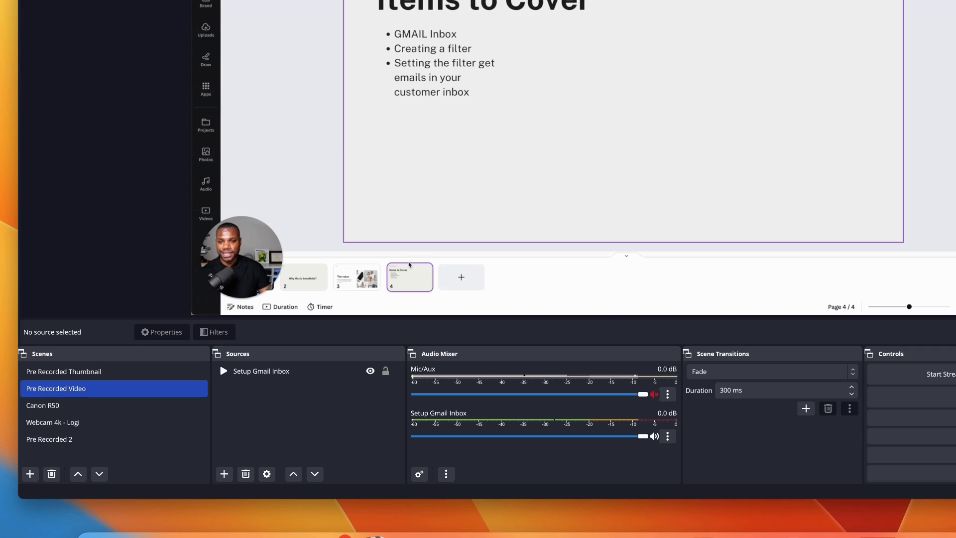
View the setup options for a new YouTube broadcast and close them without creating one
left_click(911, 398)
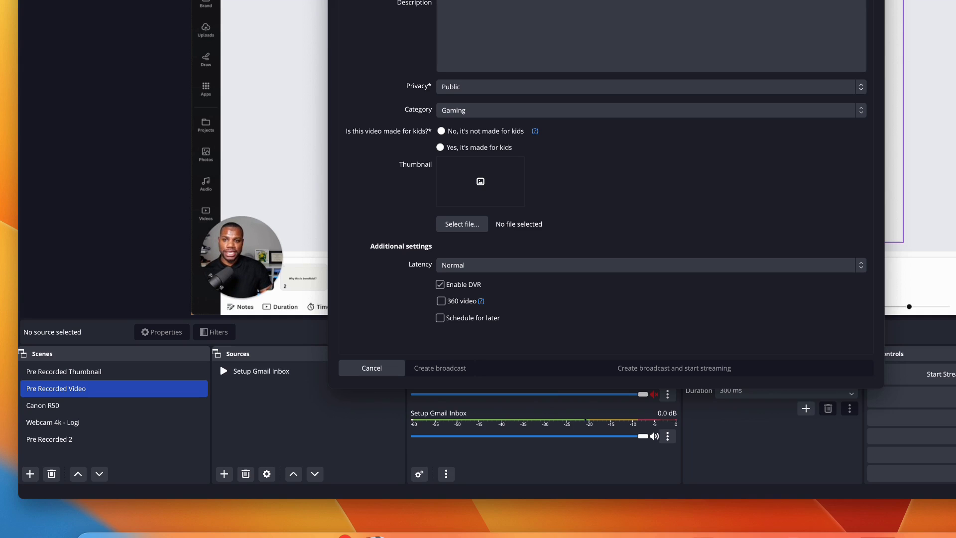
key("Escape")
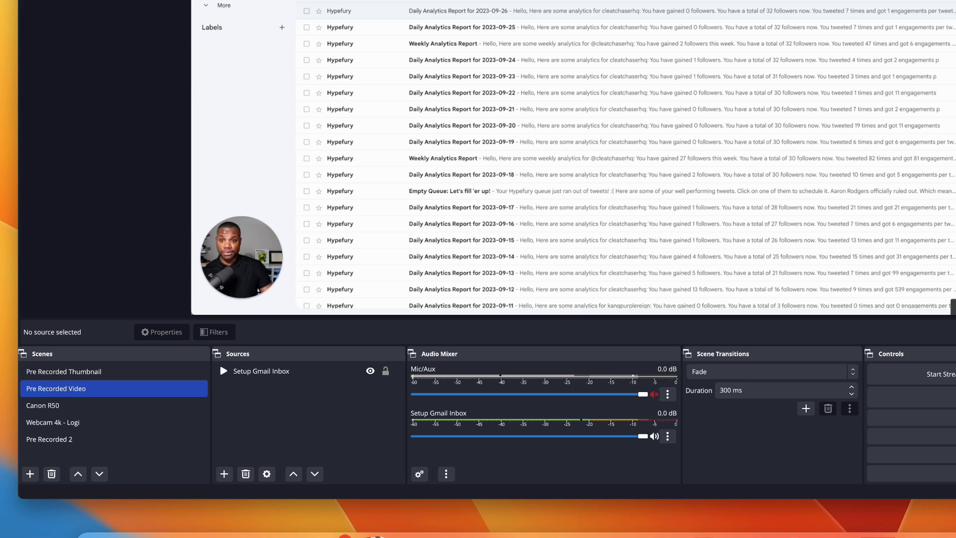
Review the Stream settings, including the list of streaming services, and close the settings
key("super+comma")
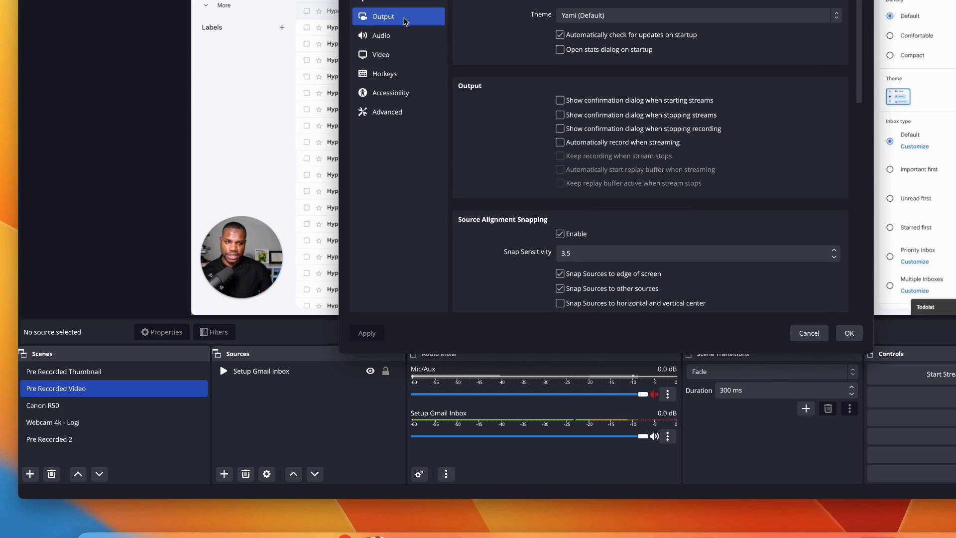
left_click(394, 1)
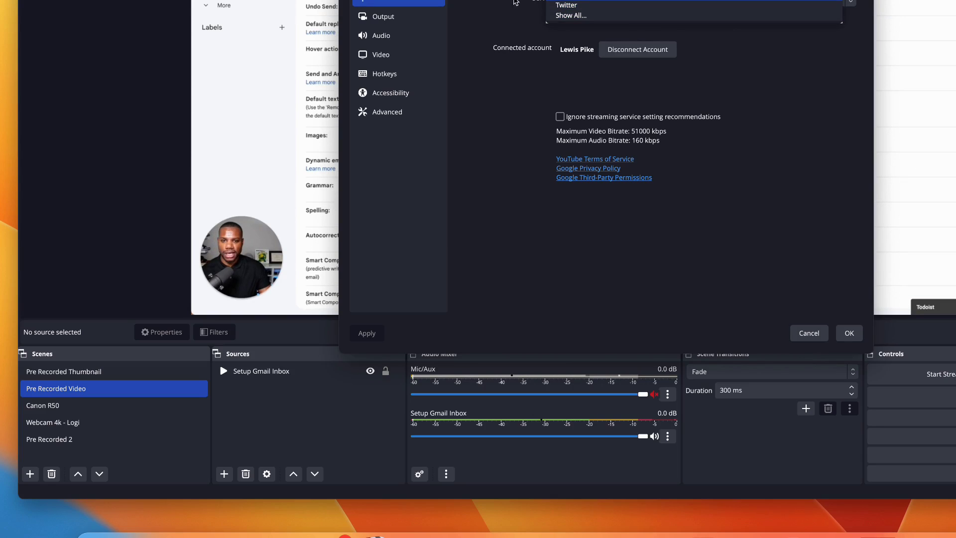
left_click(640, 1)
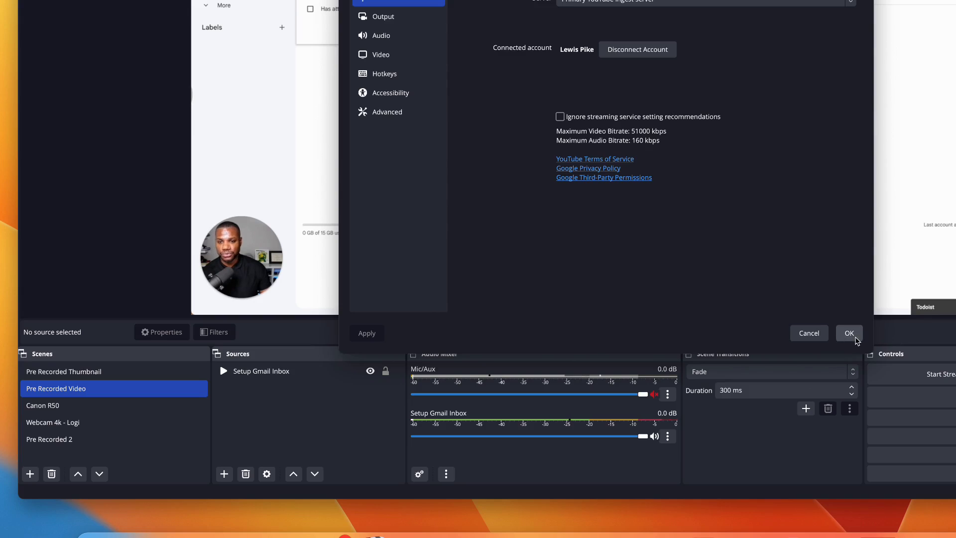
left_click(849, 333)
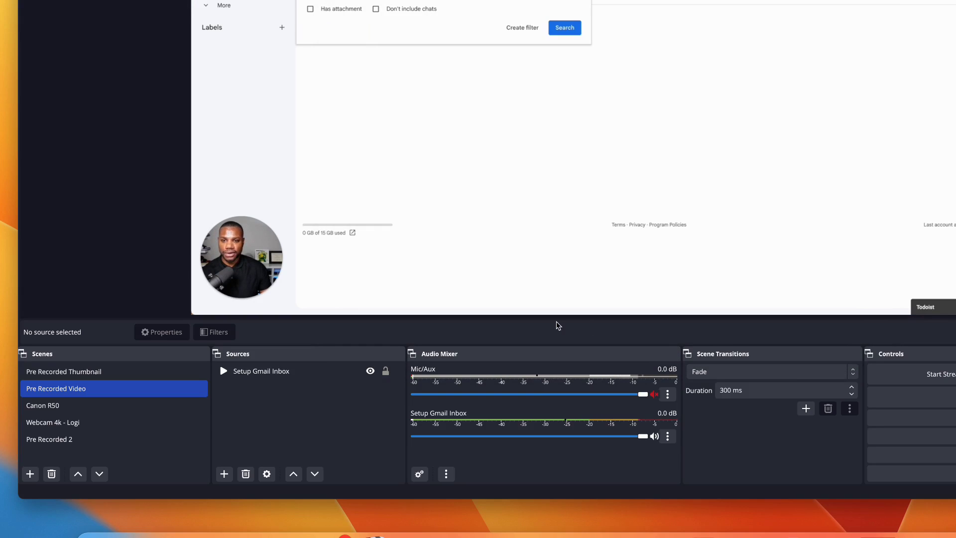
Switch to the Pre Recorded Thumbnail scene and enter "How To Fixx GMAIL Inbox Test" as the new YouTube broadcast's description
left_click(81, 372)
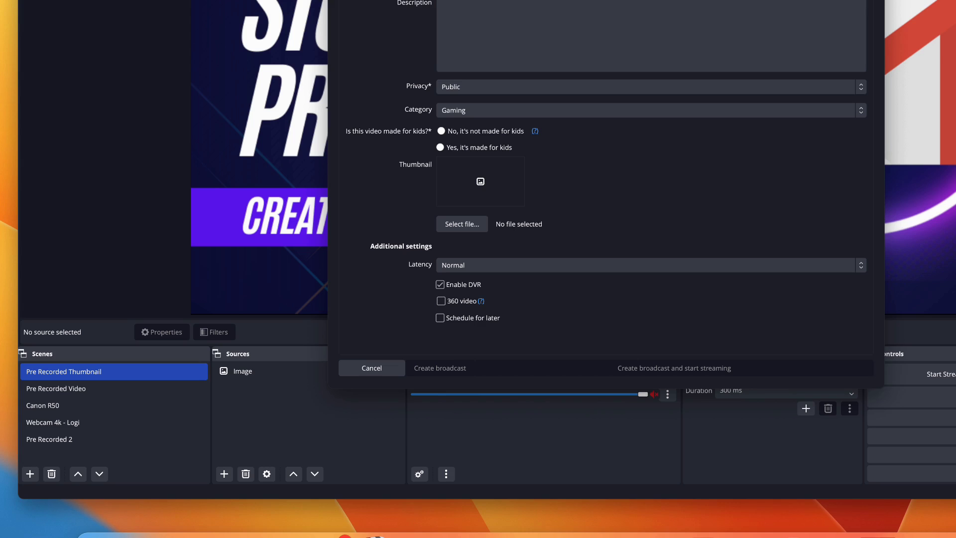
left_click(505, 39)
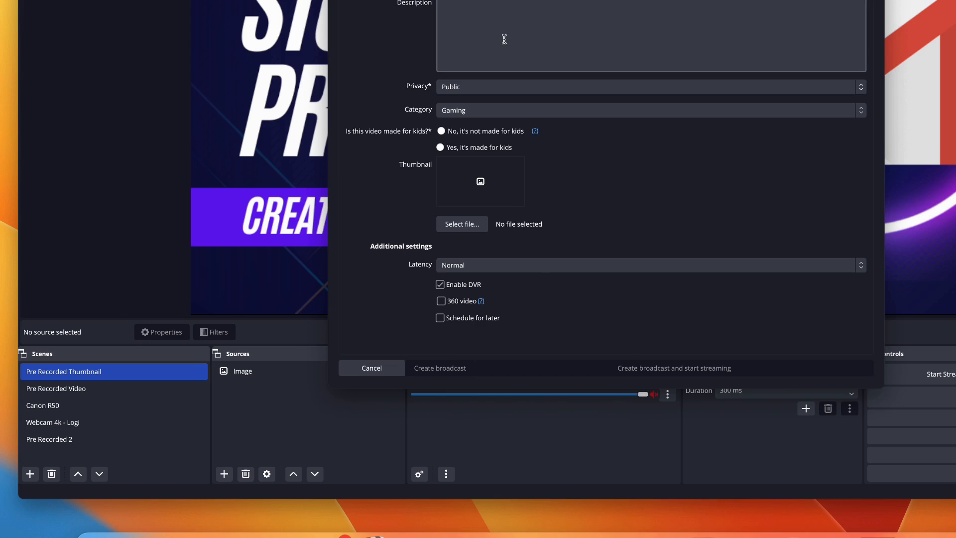
type("How To Fixx GMAIL Inbox")
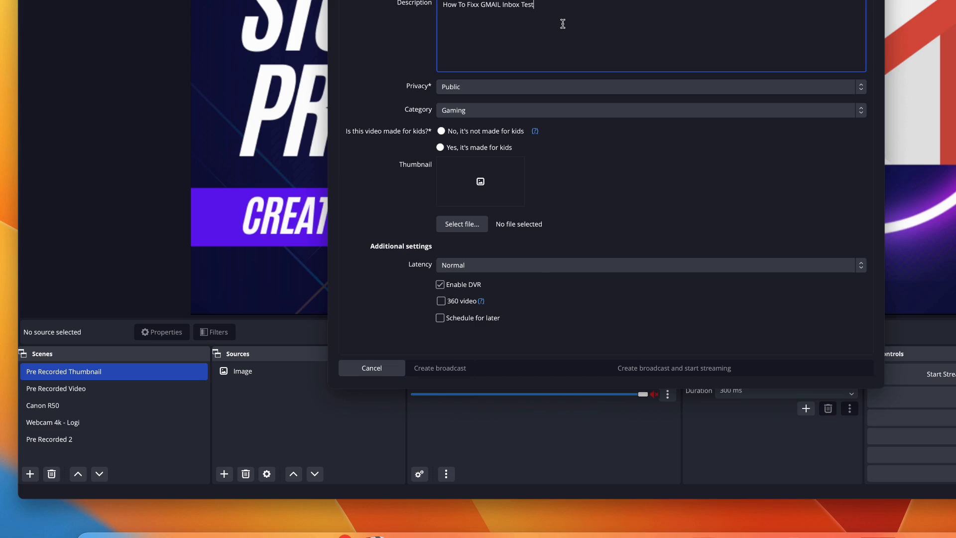
Set the broadcast's privacy to Private and category to Film & Animation, and mark it as not made for kids
left_click(546, 87)
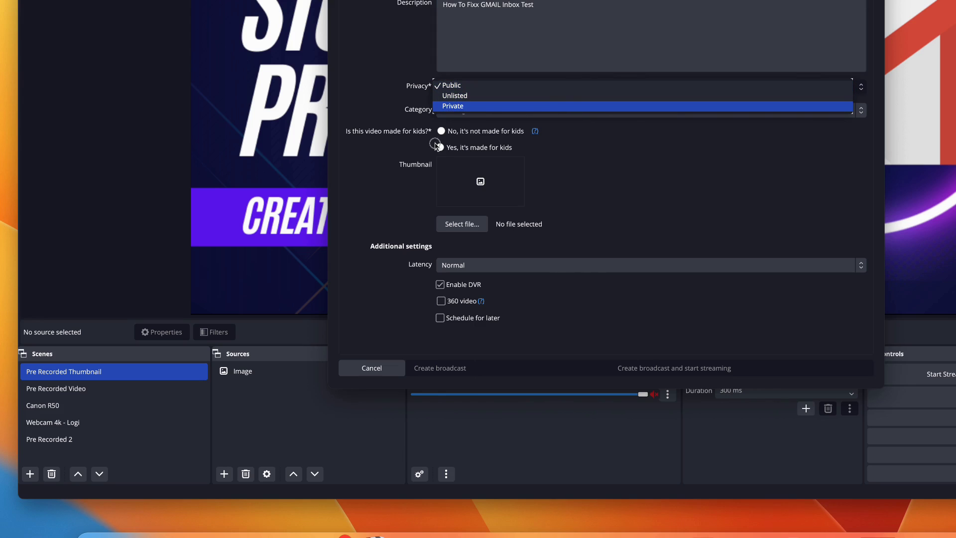
left_click(513, 107)
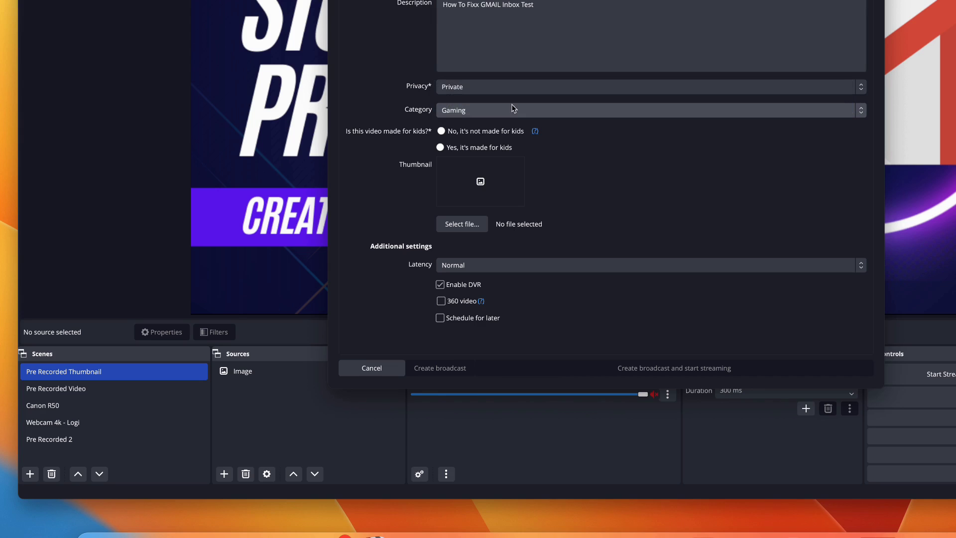
left_click(518, 111)
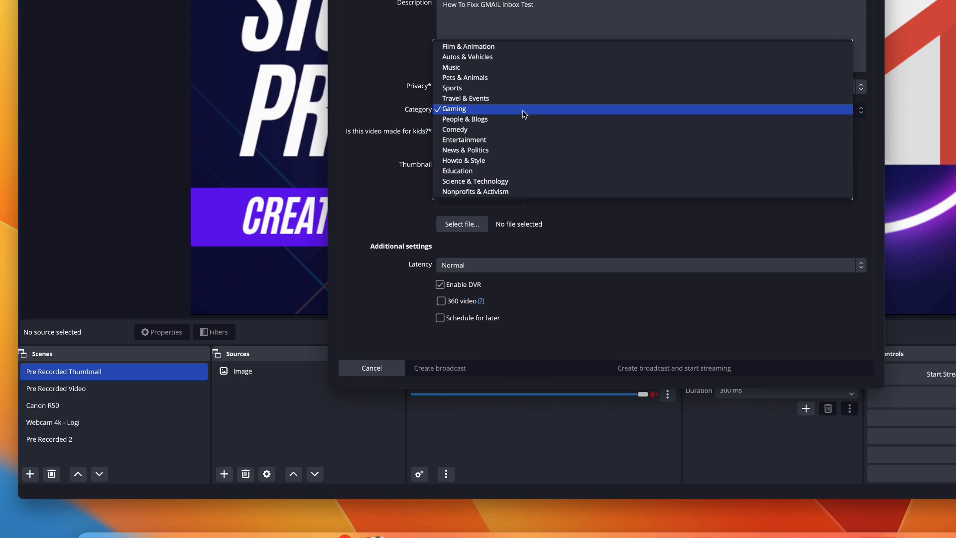
left_click(512, 49)
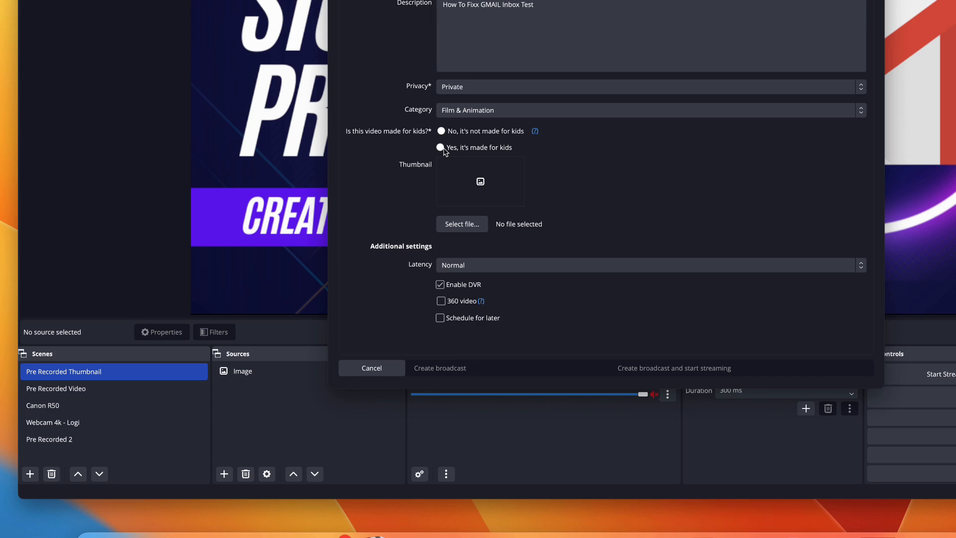
left_click(442, 131)
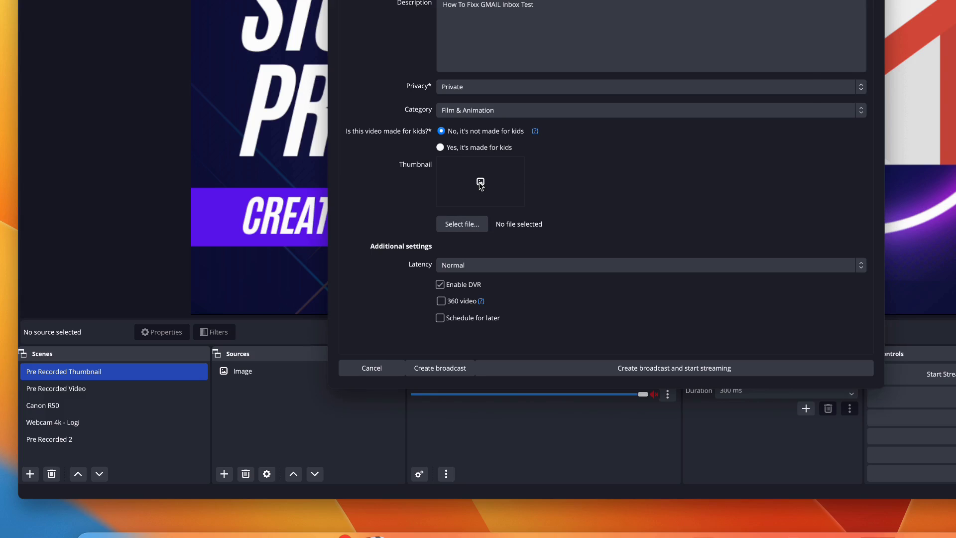
Load "How to Stop Gmail Promotions.png" from the Downloads folder as the broadcast's thumbnail
left_click(468, 225)
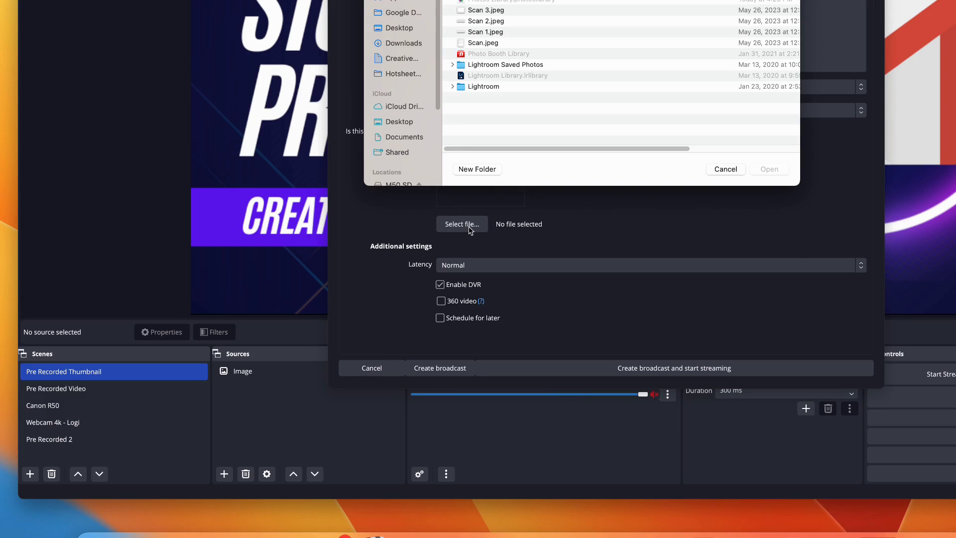
left_click(725, 169)
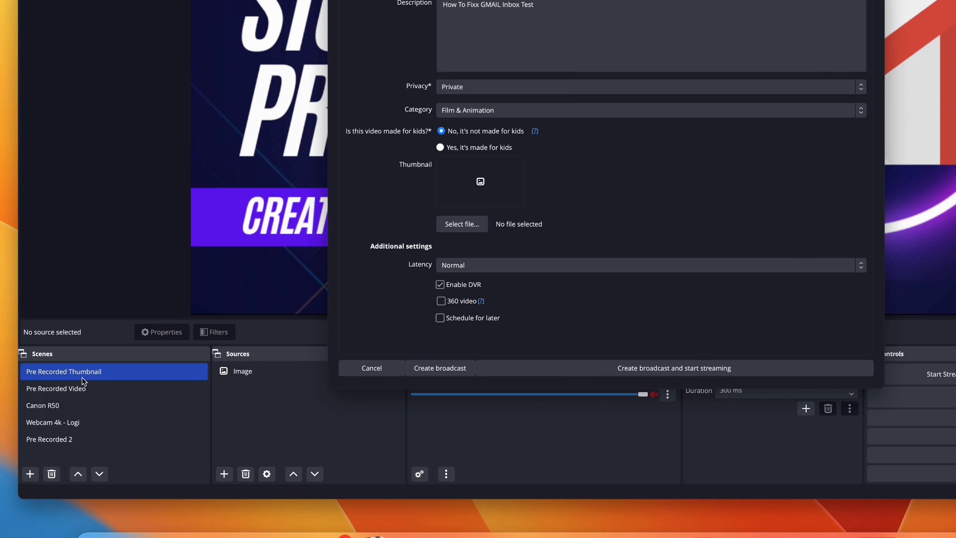
left_click(462, 224)
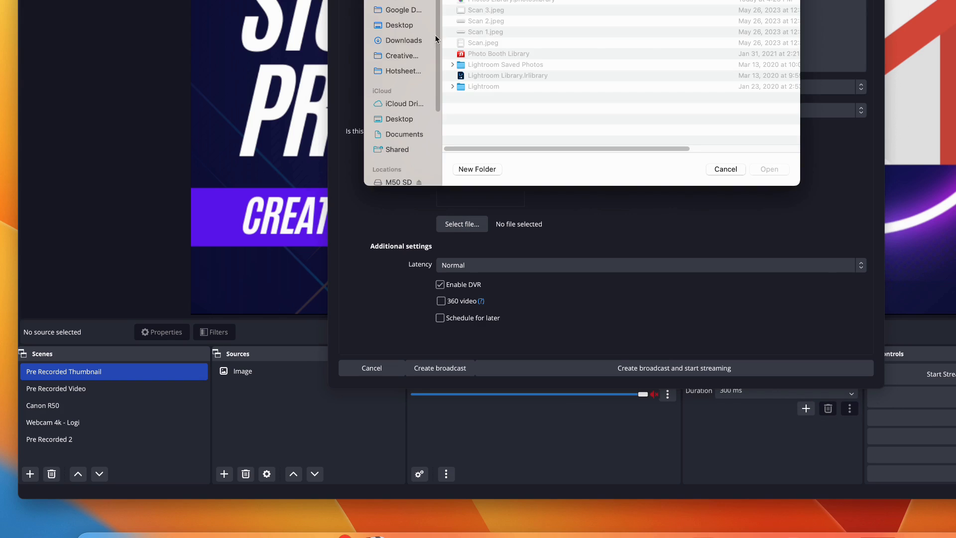
left_click(413, 42)
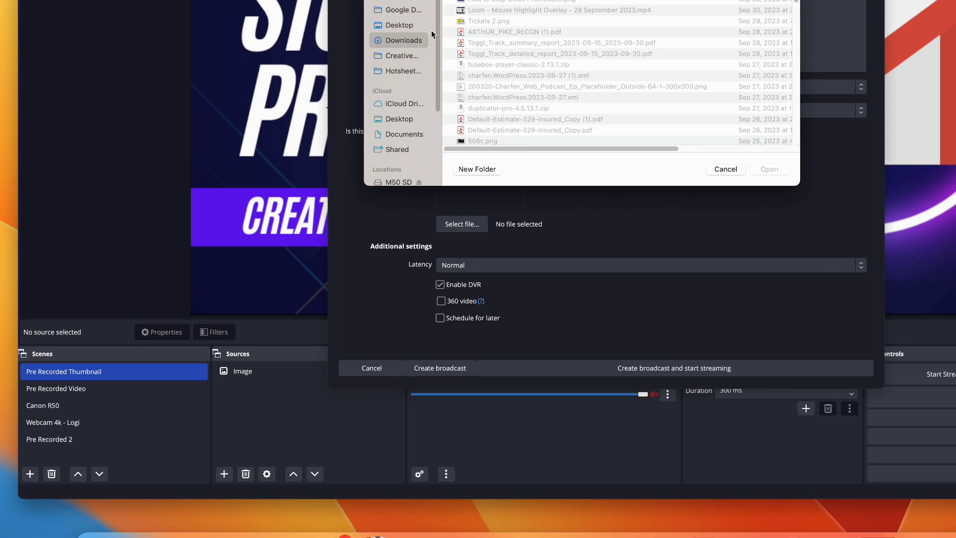
left_click(532, 2)
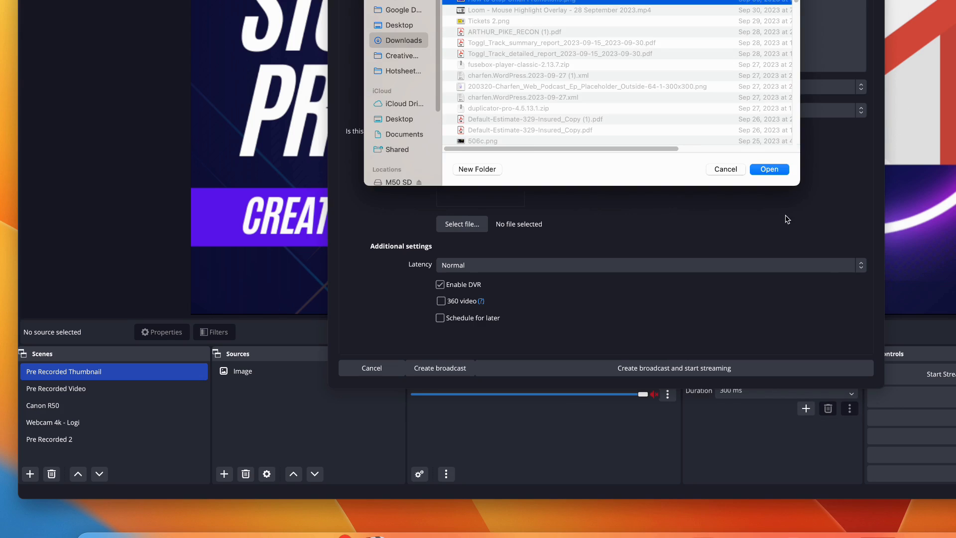
left_click(768, 170)
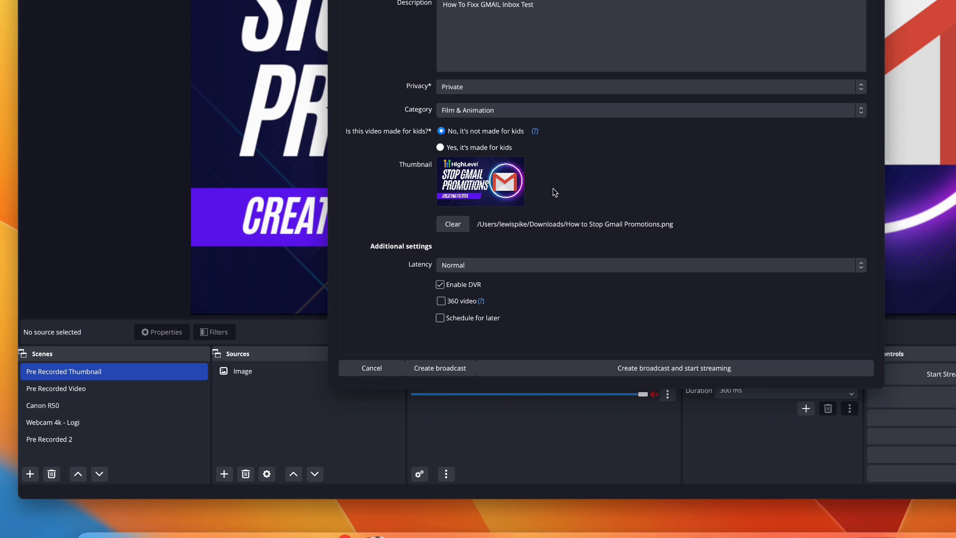
Review the broadcast's latency choices and DVR option, keeping Normal latency and DVR enabled
left_click(563, 265)
left_click(611, 250)
left_click(493, 264)
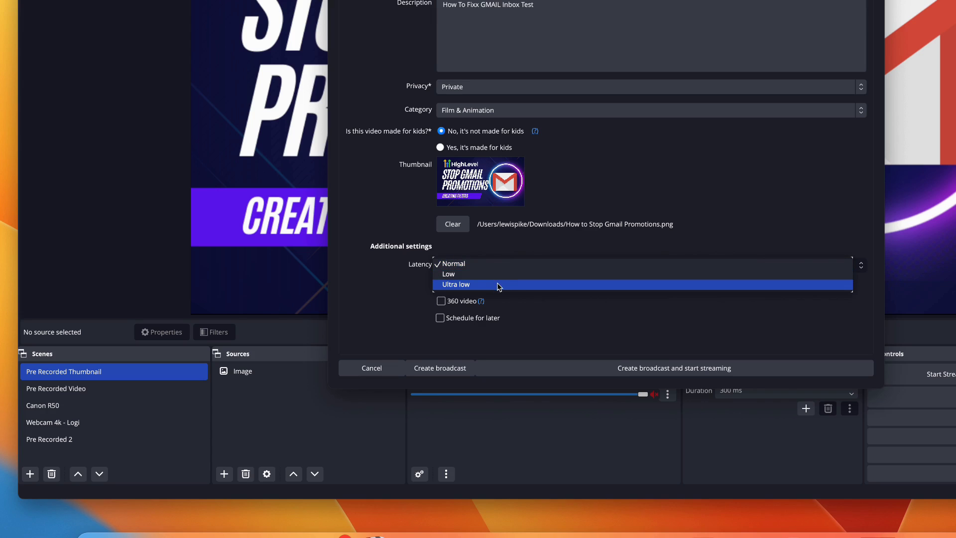
left_click(558, 240)
left_click(458, 286)
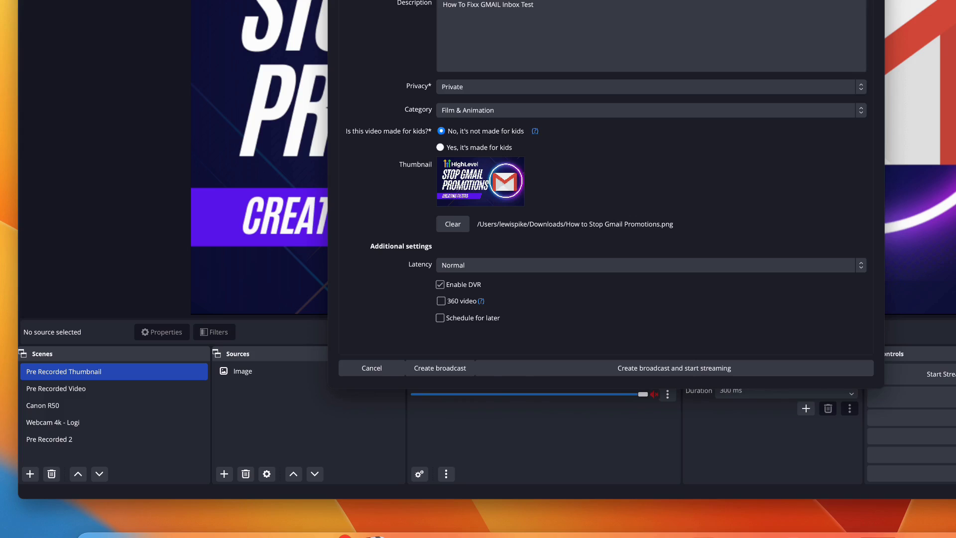
Check the existing-broadcast selection, return to the new broadcast's details and create the broadcast without starting the stream
key("ctrl+Tab")
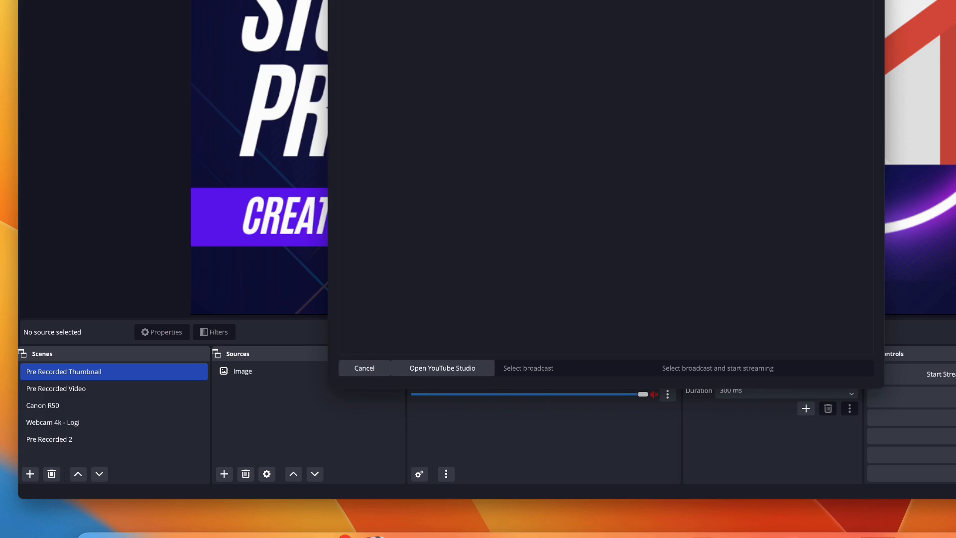
key("ctrl+shift+Tab")
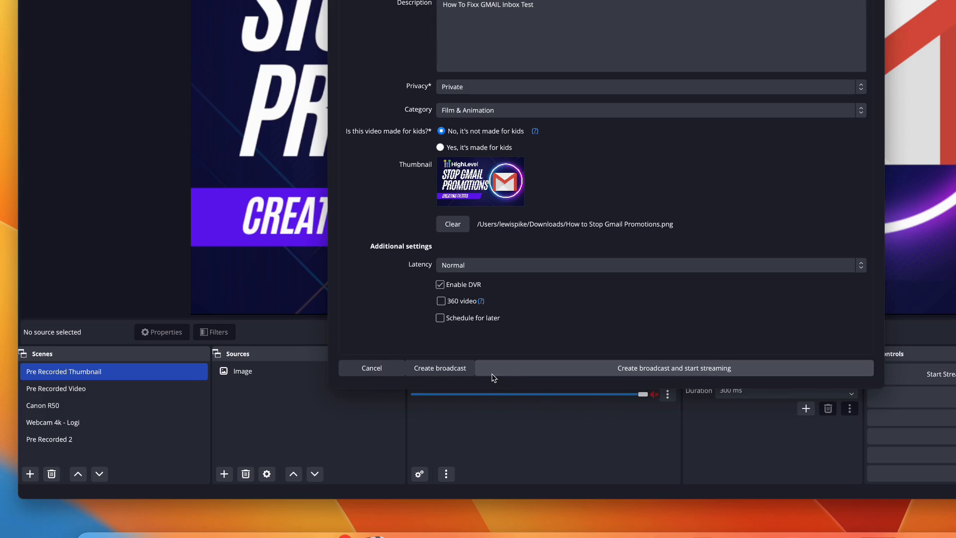
left_click(440, 369)
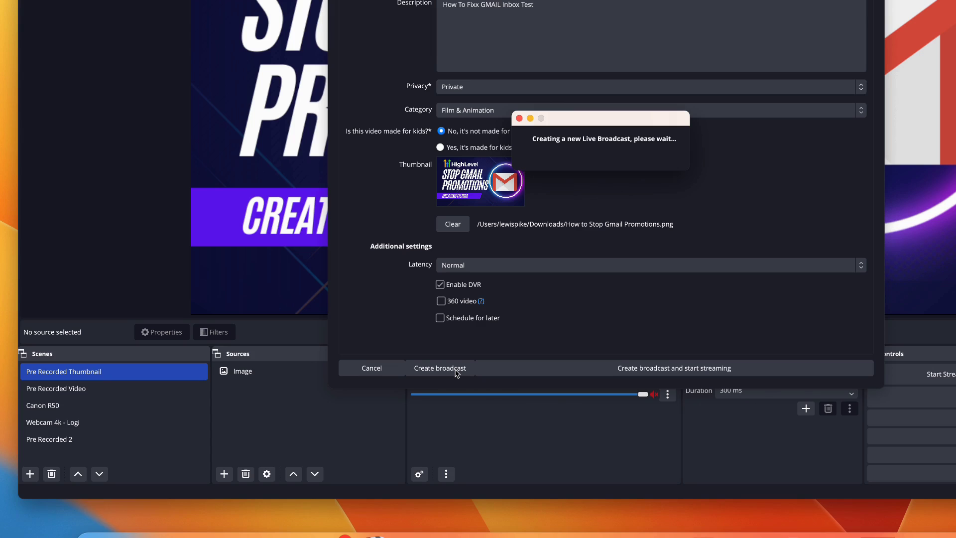
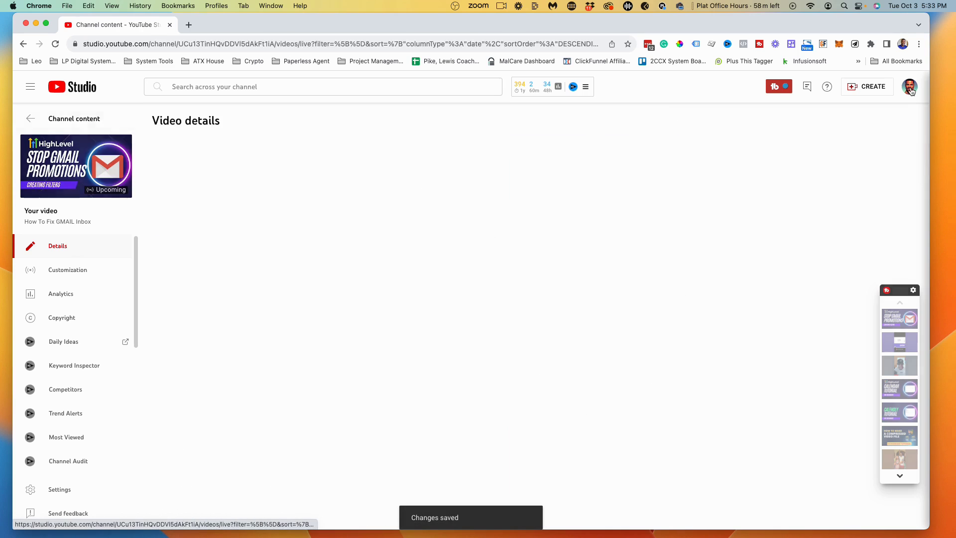
In YouTube Studio, check the signed-in account and view the upcoming broadcast in the channel's live streams list
left_click(910, 87)
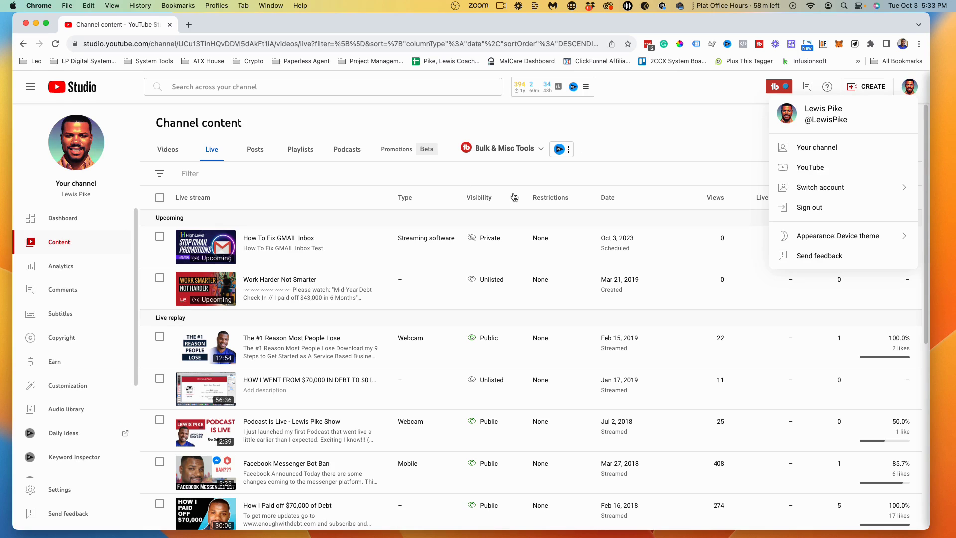
left_click(76, 90)
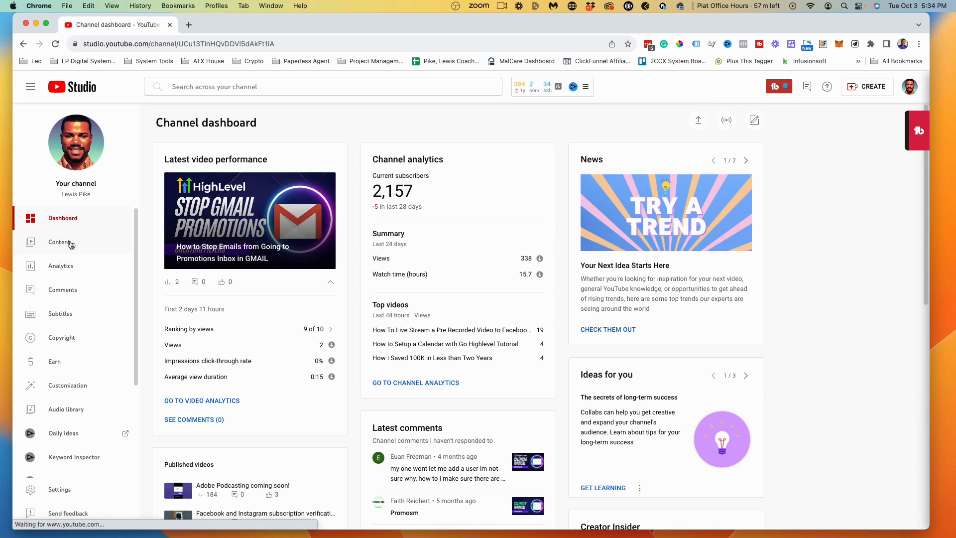
left_click(72, 243)
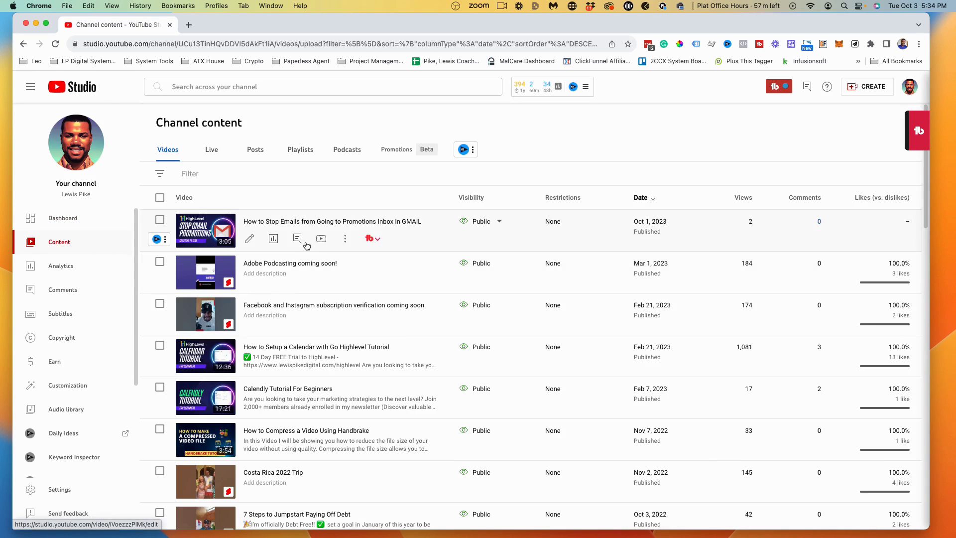
left_click(211, 152)
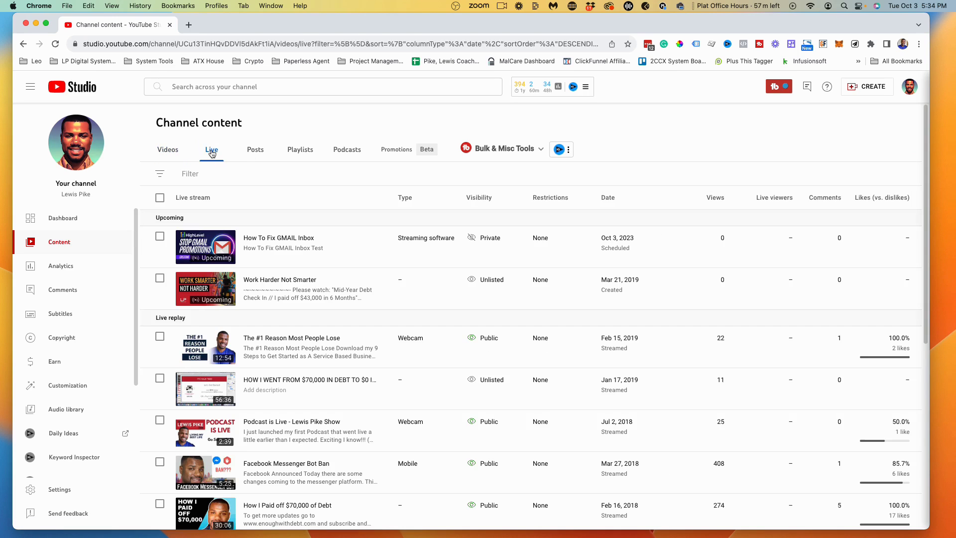
mouse_move(221, 251)
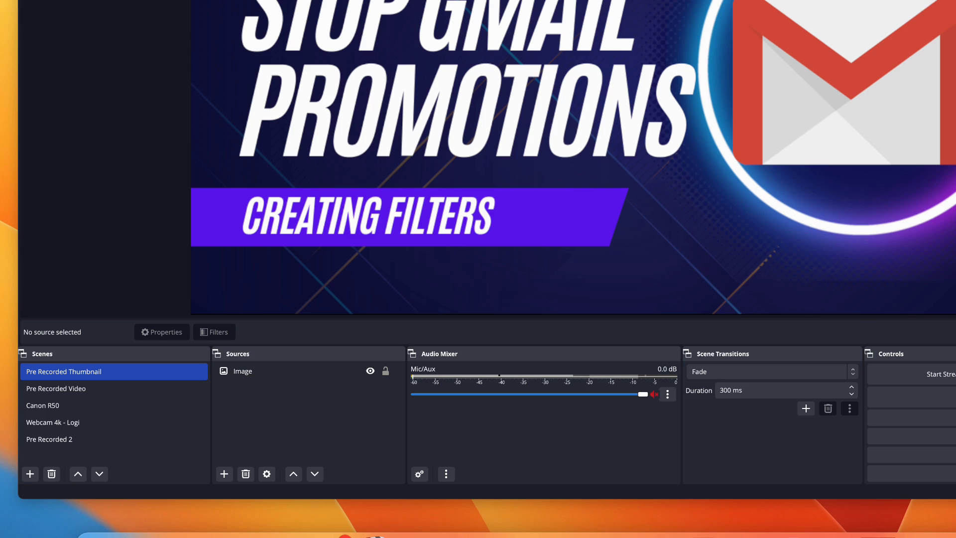
In OBS, start streaming with the Pre Recorded Thumbnail scene and switch to the Pre Recorded Video scene
left_click(926, 374)
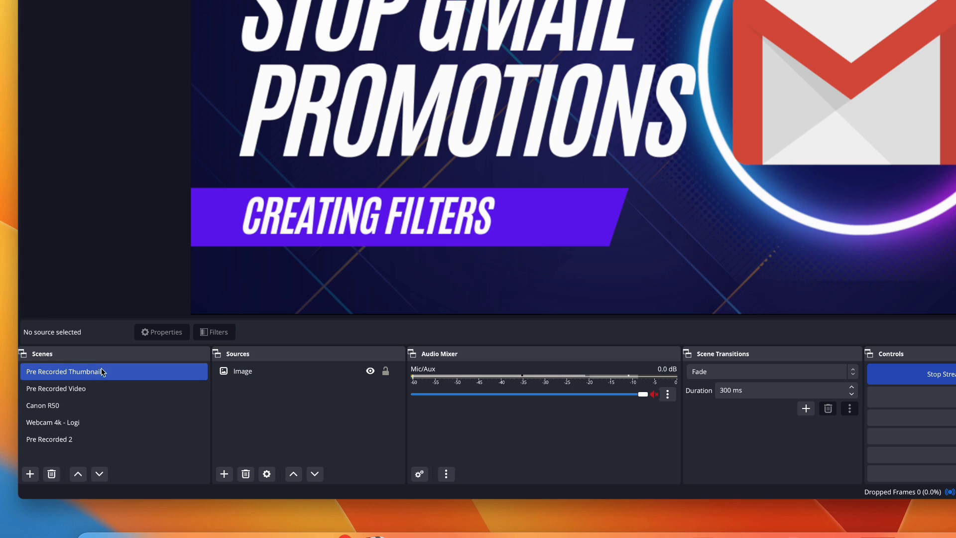
left_click(68, 388)
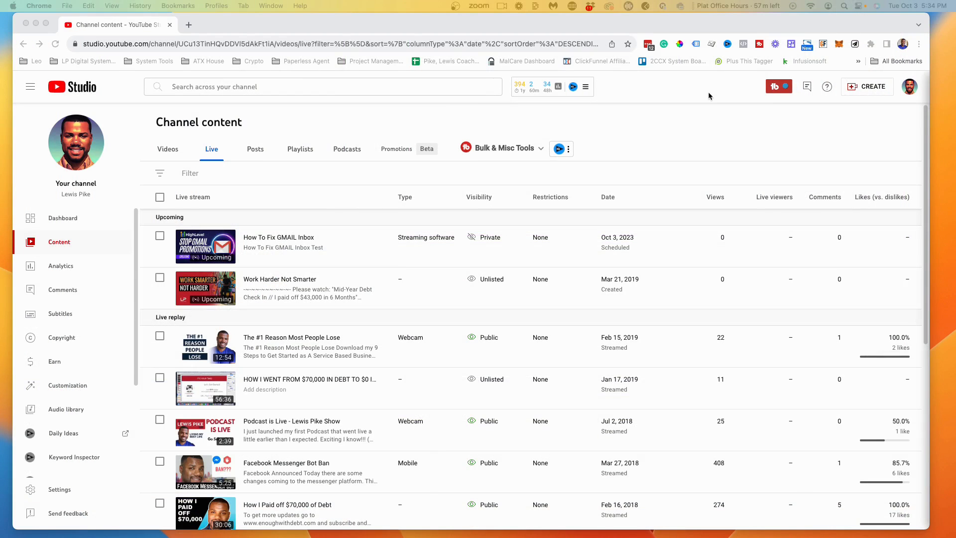
Refresh YouTube Studio's live list, open the "How To Fix GMAIL Inbox" stream through its video link and pause playback
left_click(55, 43)
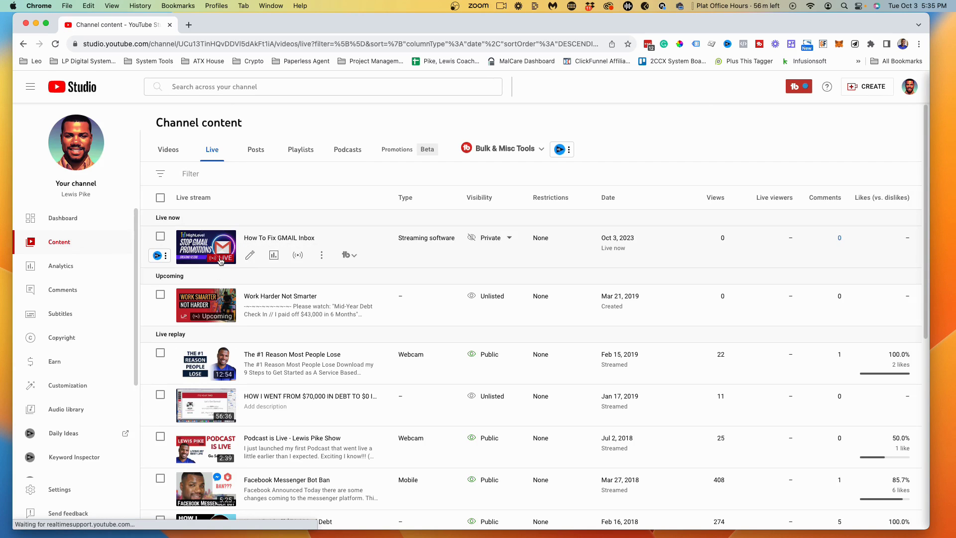
left_click(231, 258)
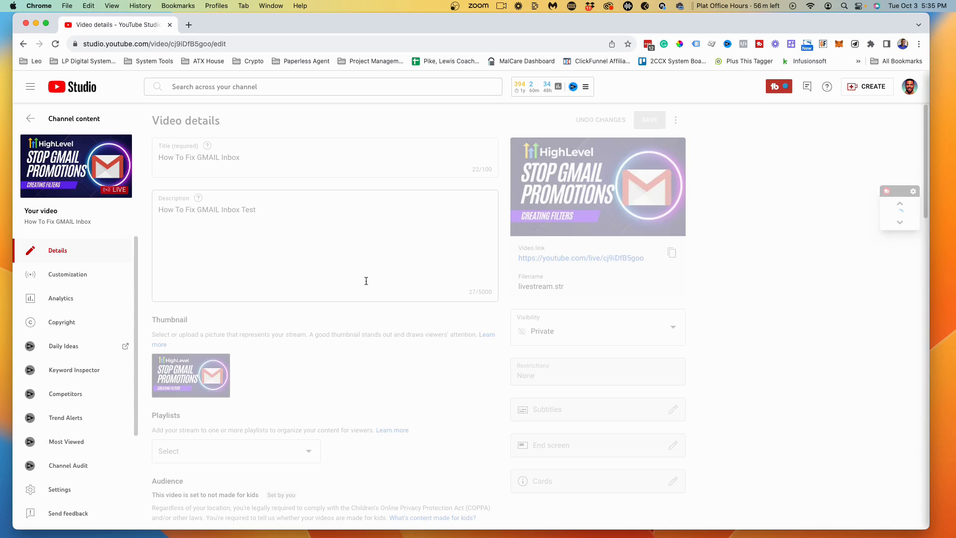
left_click(547, 257)
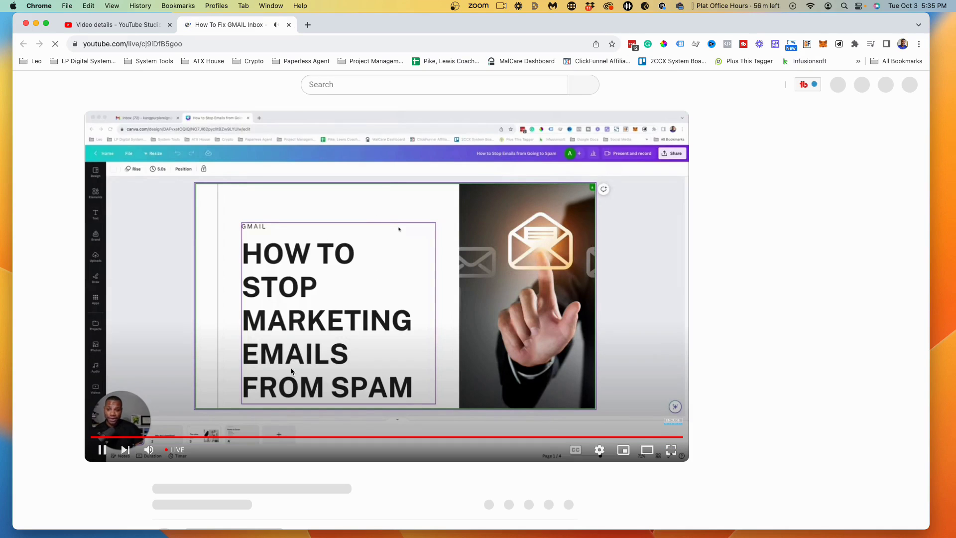
left_click(102, 451)
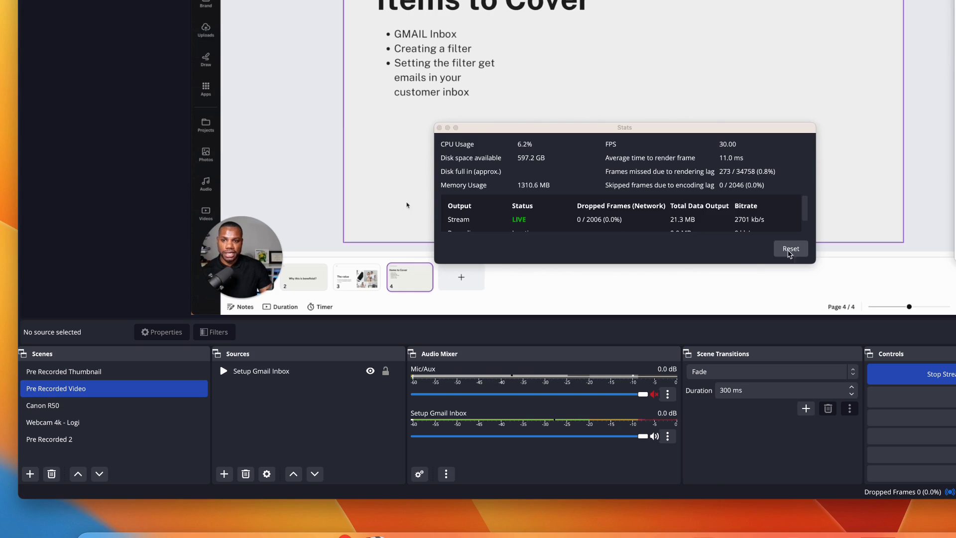
In OBS, close the Stats window, dismiss its docking notice and stop the live stream
left_click(440, 129)
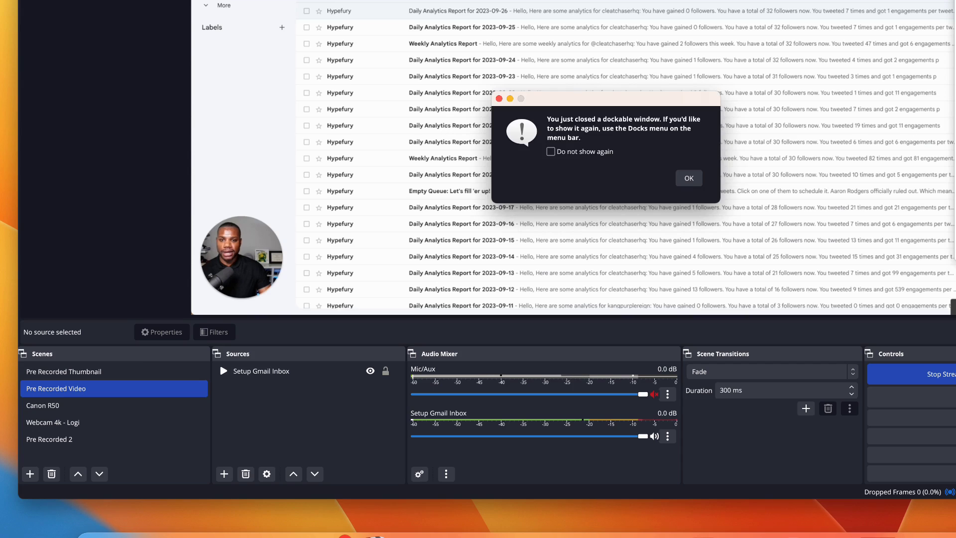
left_click(687, 177)
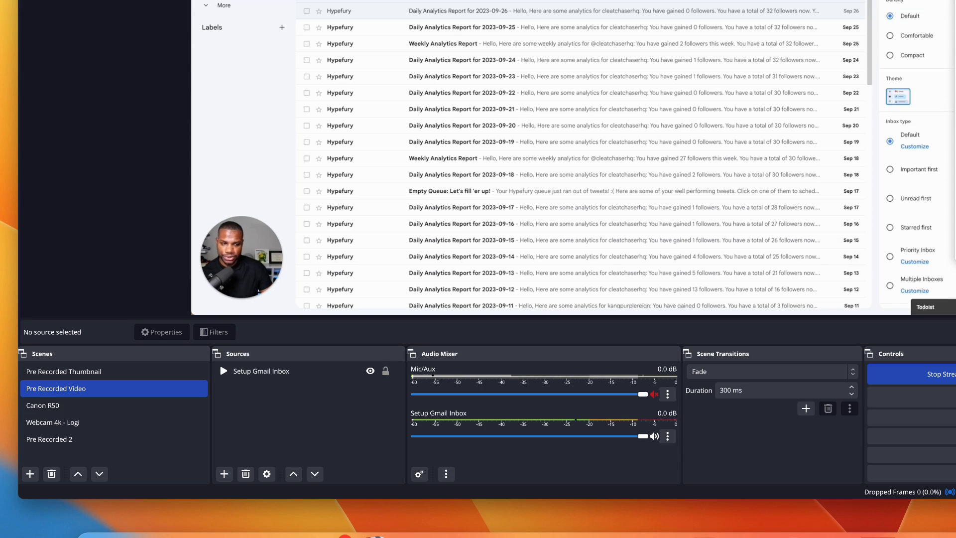
left_click(687, 180)
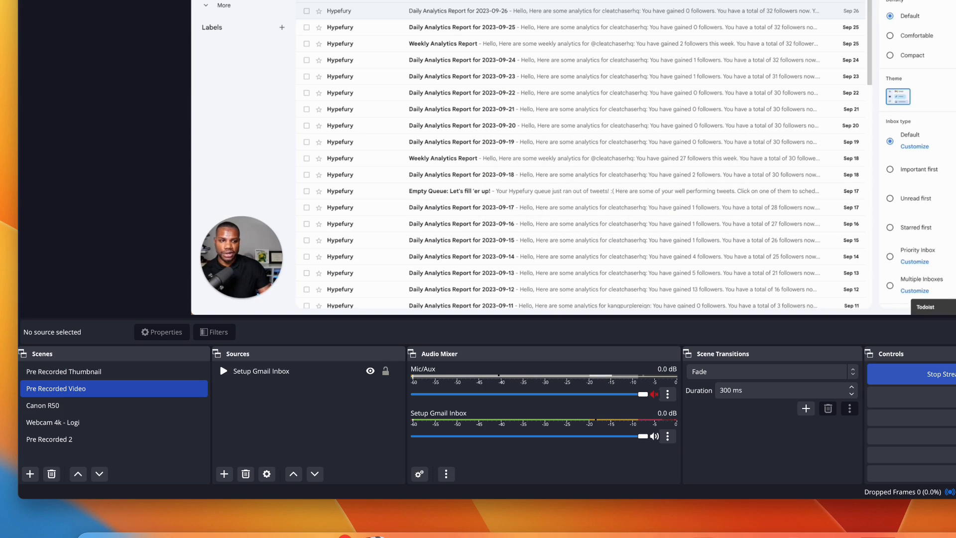
left_click(912, 374)
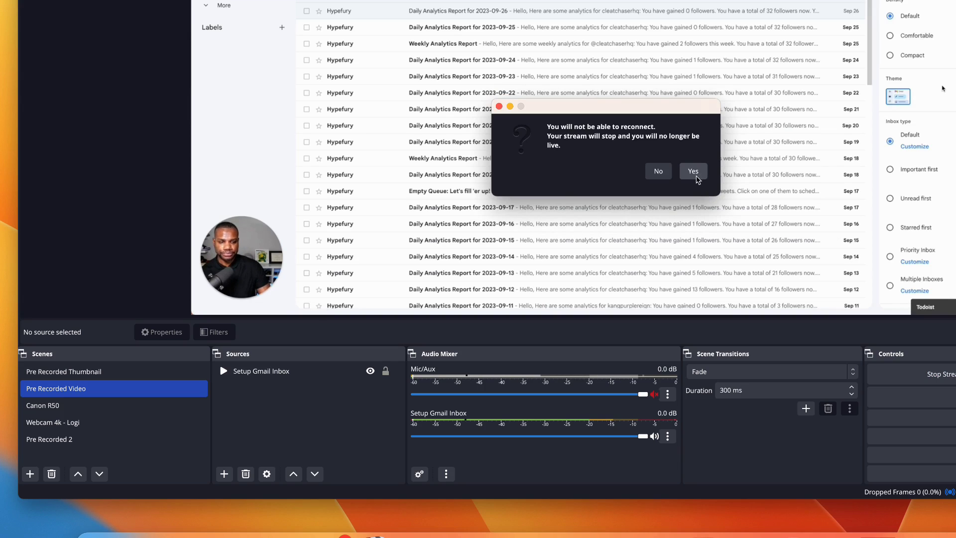
left_click(697, 176)
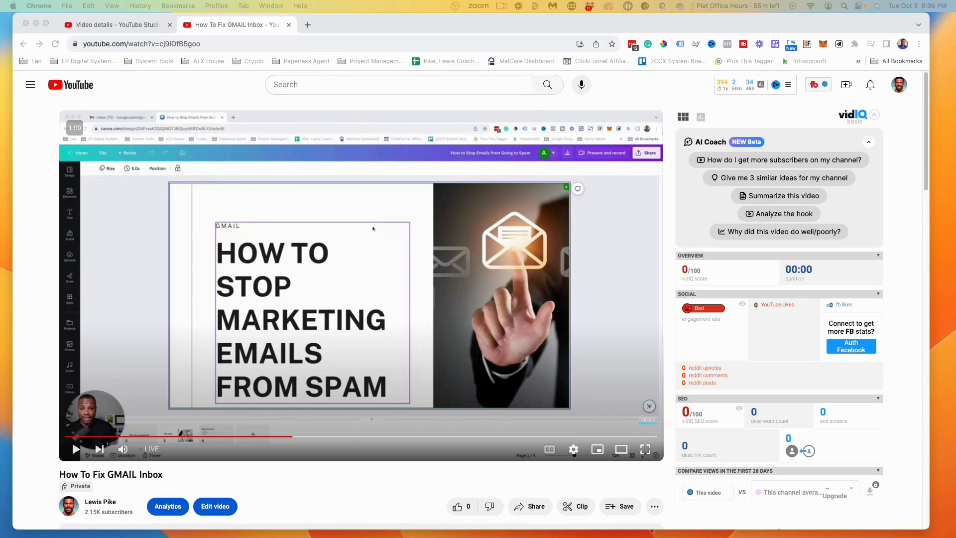
In YouTube Studio, reload the stream's video details and return to the channel's live streams list
left_click(78, 27)
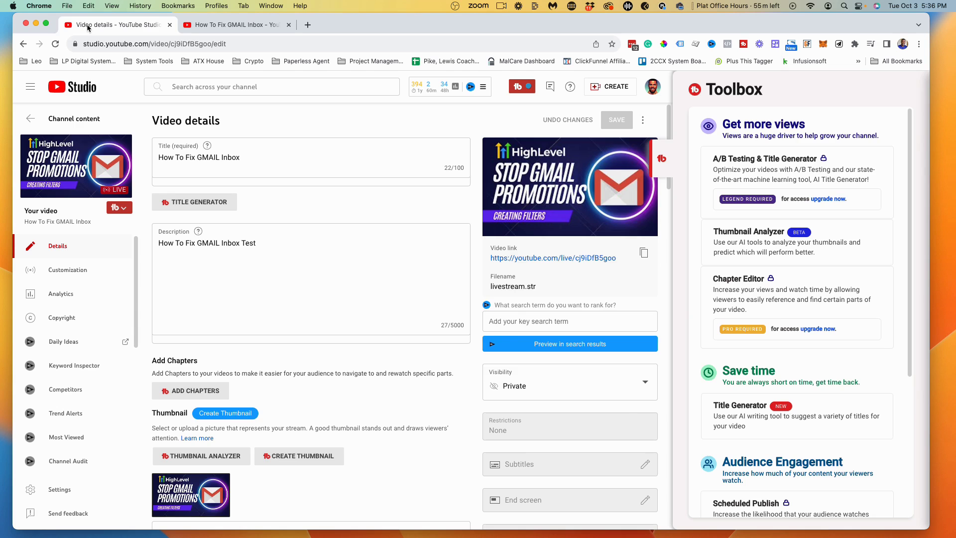
left_click(56, 44)
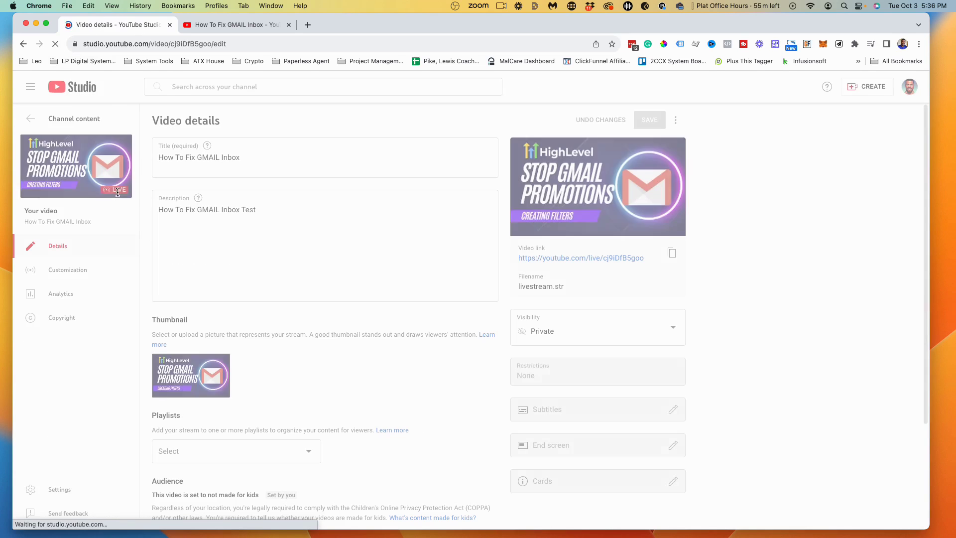
left_click(90, 122)
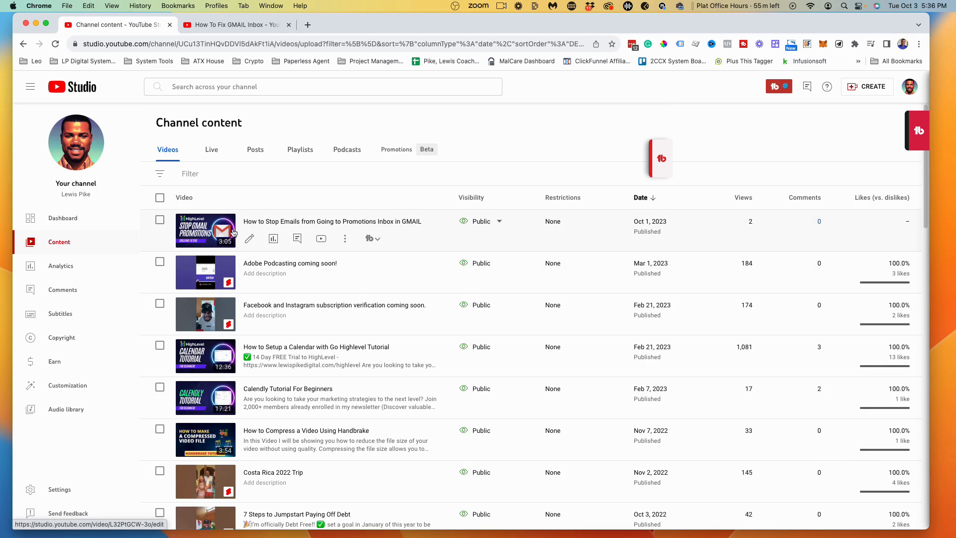
left_click(219, 151)
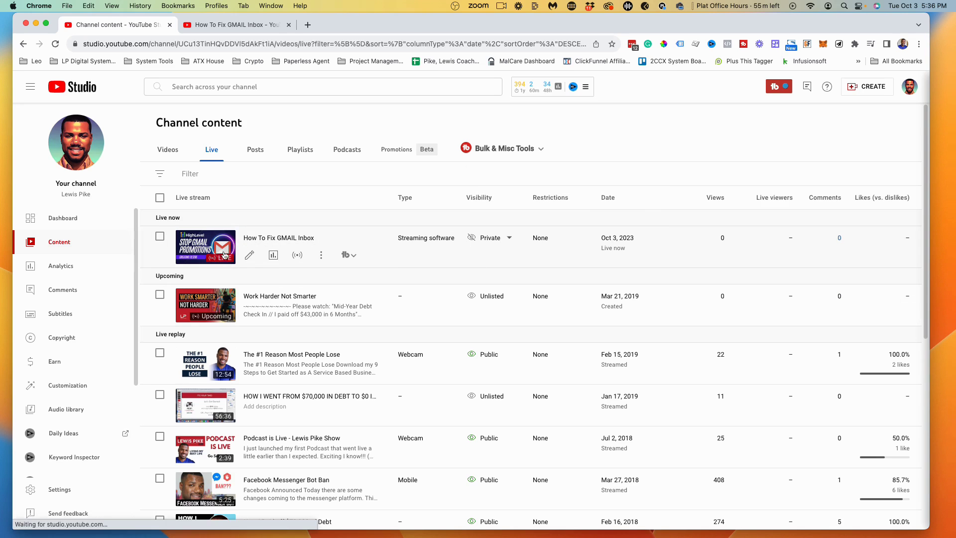
Refresh the live streams list and open the details of the "How To Fix GMAIL Inbox" stream
left_click(55, 43)
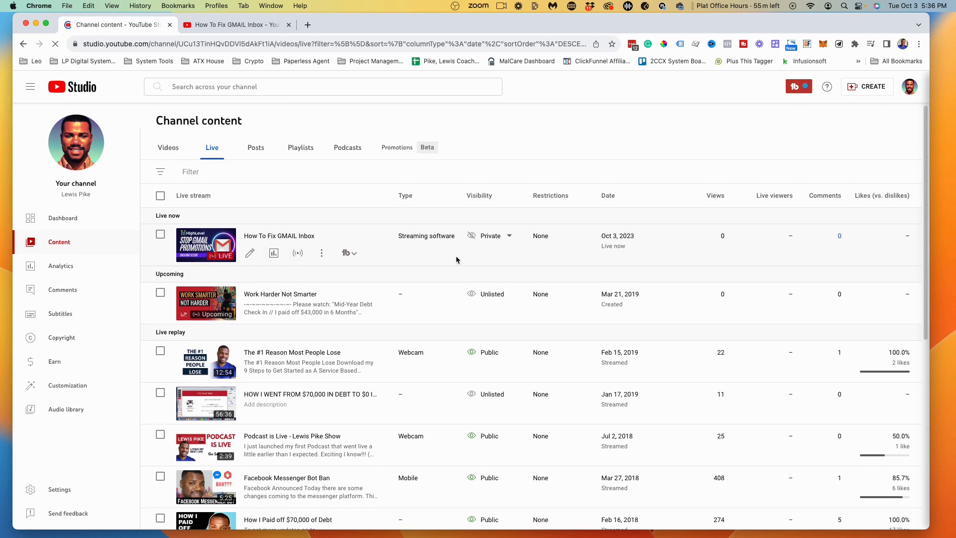
scroll(324, 234, "down", 1)
left_click(289, 208)
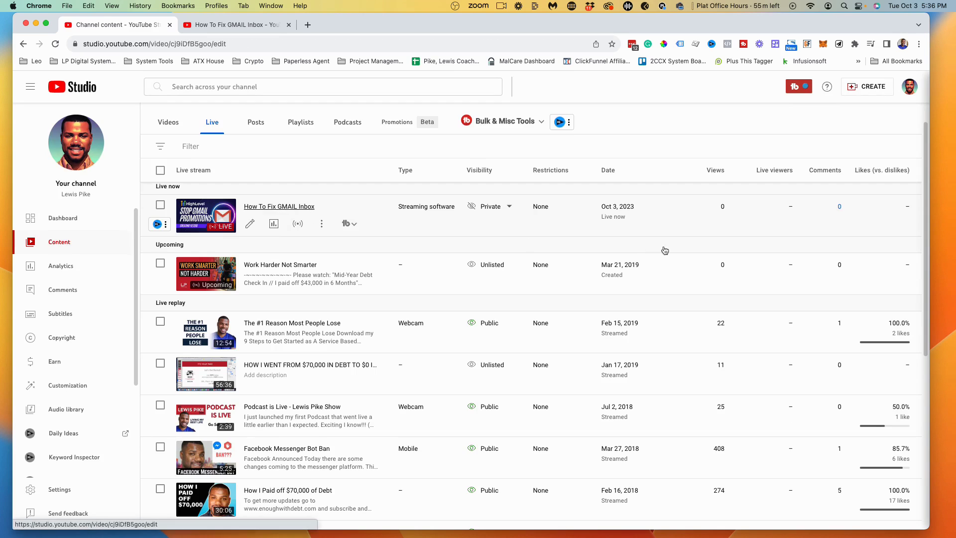